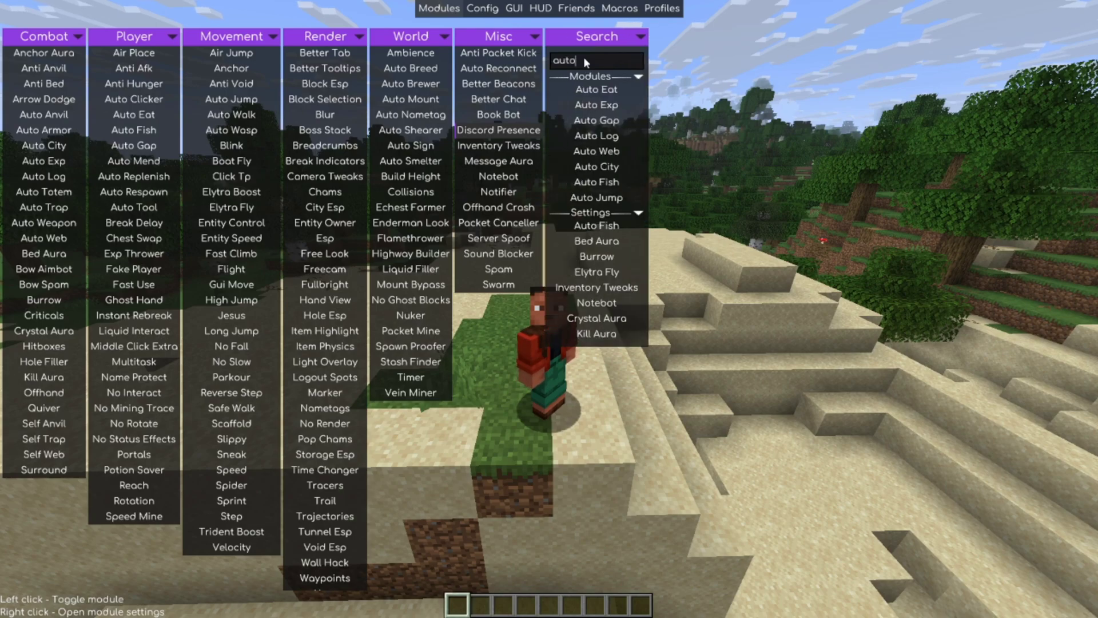
# - Clear the search text in the client's module search
pyautogui.press('BackSpace')
pyautogui.press('BackSpace')
pyautogui.press('BackSpace')
pyautogui.press('BackSpace')
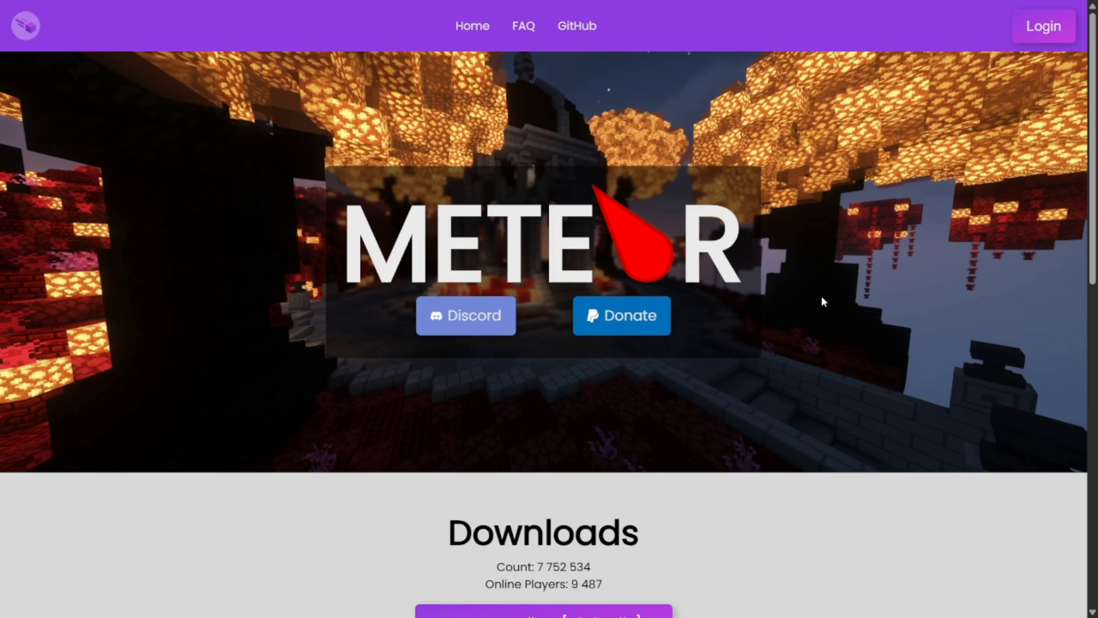
# - View the archive of older Meteor versions from the website's Downloads section, and return to the Downloads section
pyautogui.scroll(-2, 824, 302)
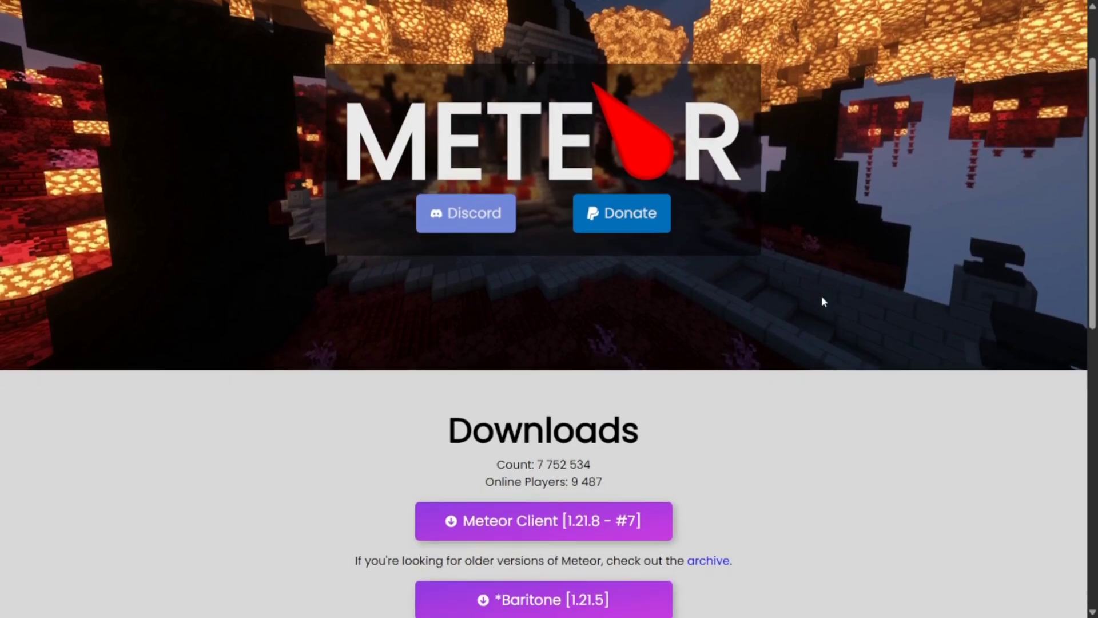
pyautogui.scroll(-1, 822, 298)
pyautogui.scroll(-3, 822, 301)
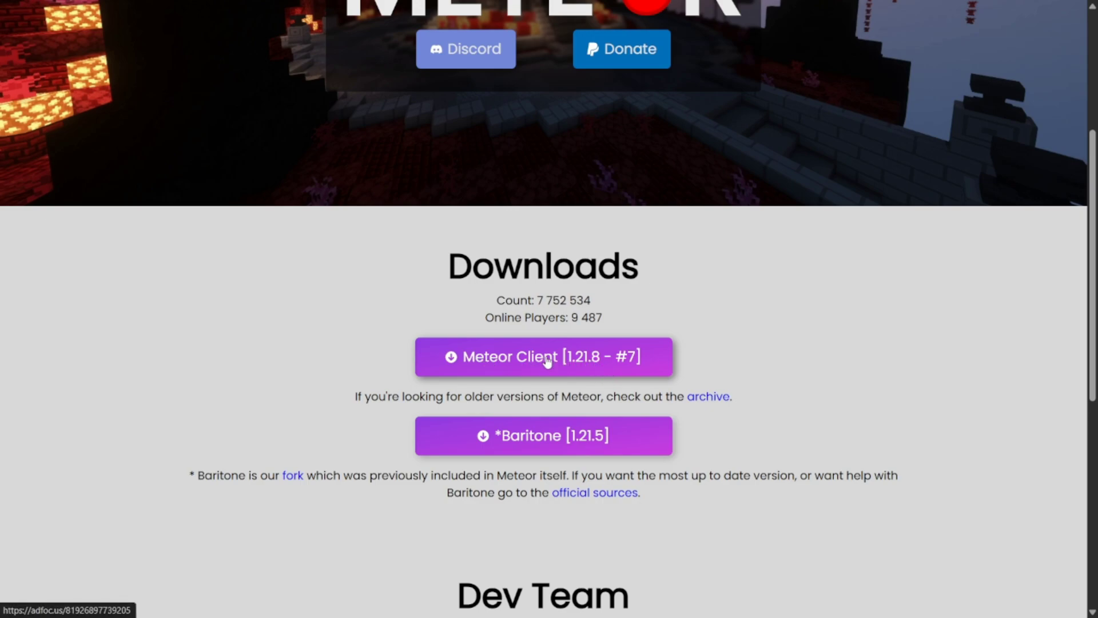
pyautogui.click(716, 405)
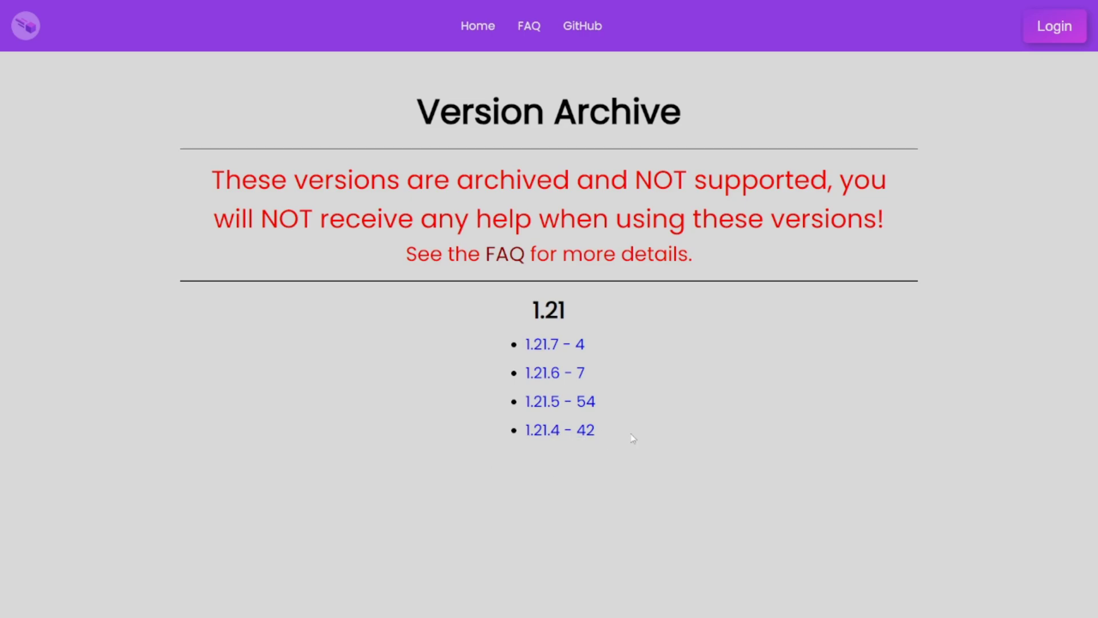
pyautogui.hotkey('alt', 'Left')
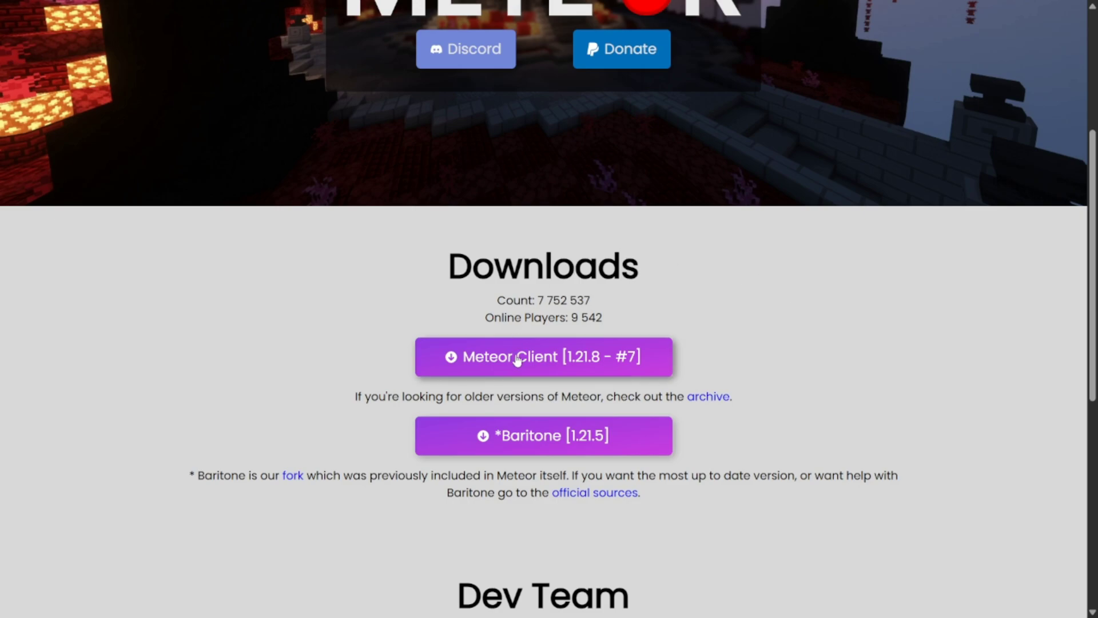
# - Download Meteor Client 1.21.8 - #7, skipping the advertisement, and save meteor-client-1.21.8-7.jar in the Downloads folder
pyautogui.click(561, 359)
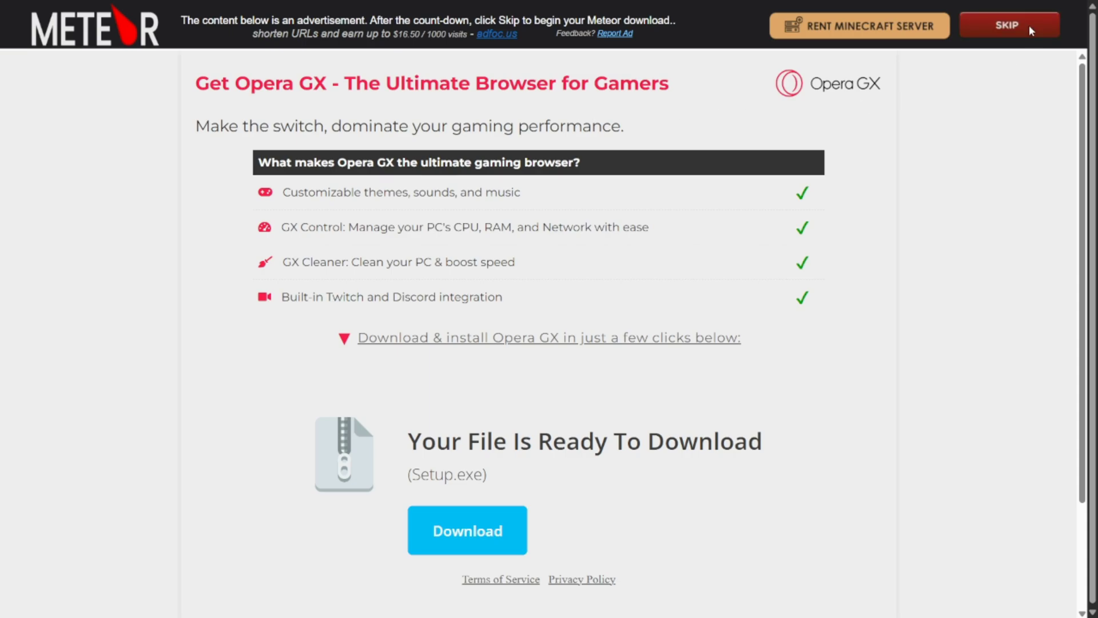
pyautogui.click(1023, 32)
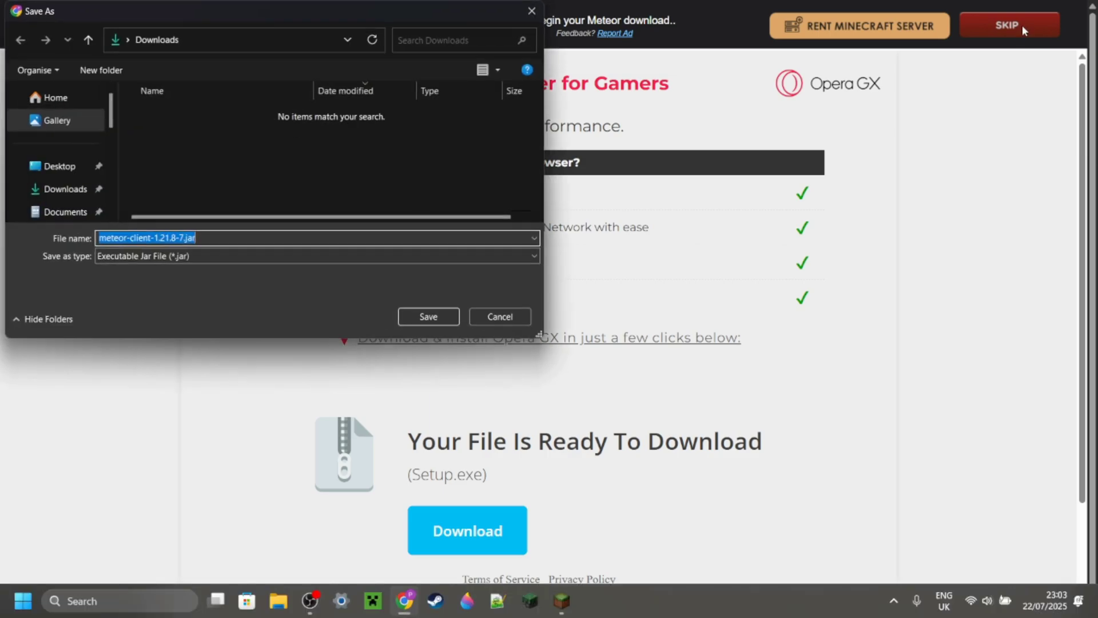
pyautogui.click(429, 316)
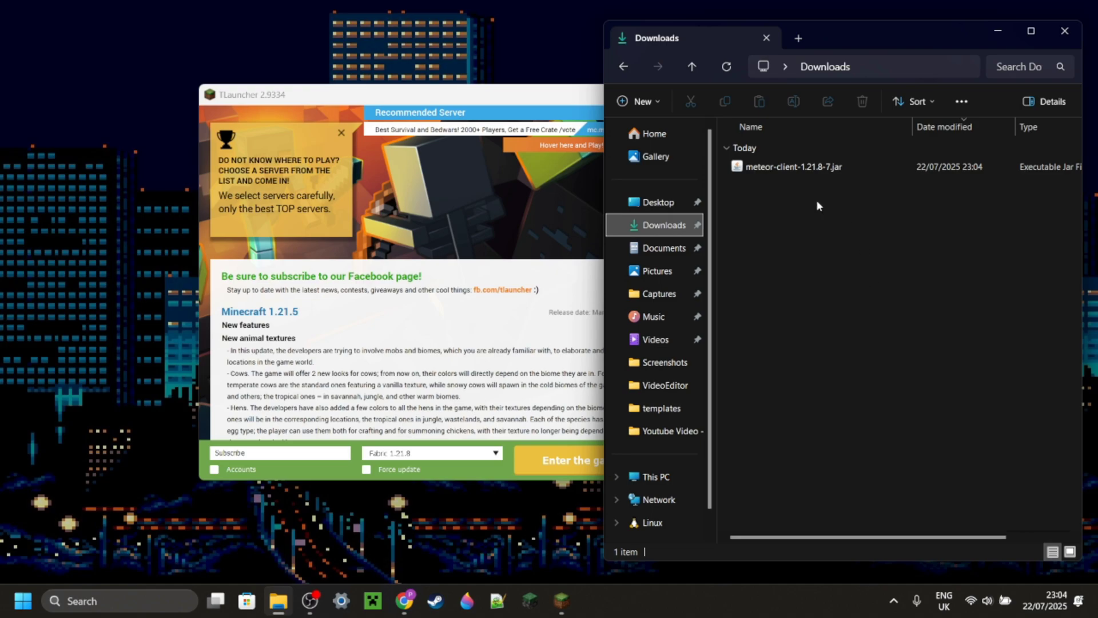
# - Switch to TLauncher and choose Fabric 1.21.8 as the game version, matching the downloaded meteor-client-1.21.8-7.jar
pyautogui.click(767, 167)
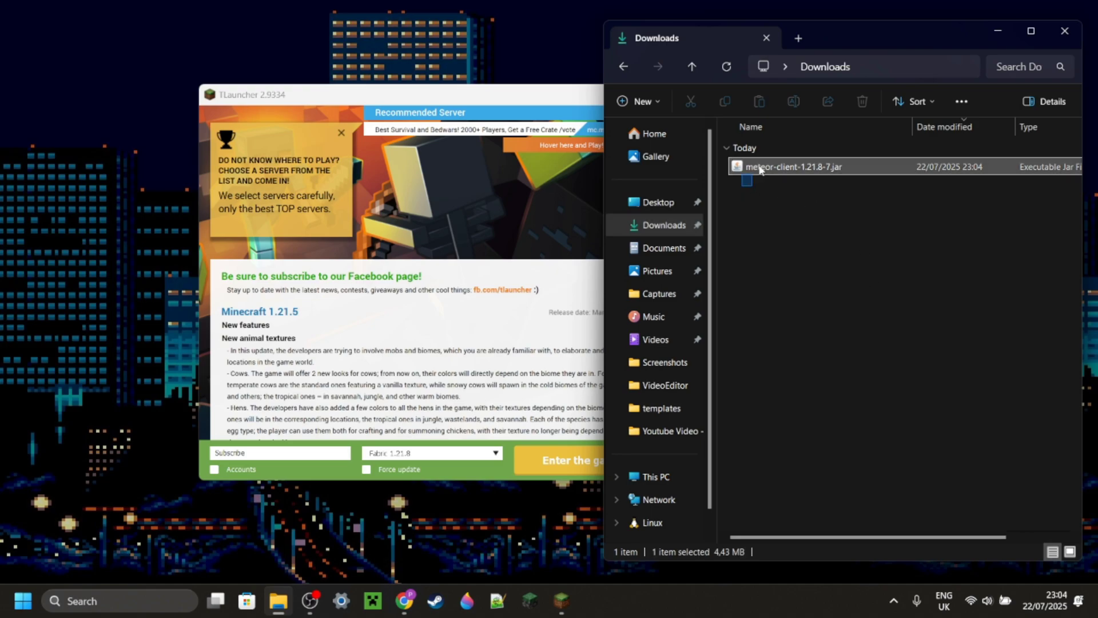
pyautogui.click(795, 195)
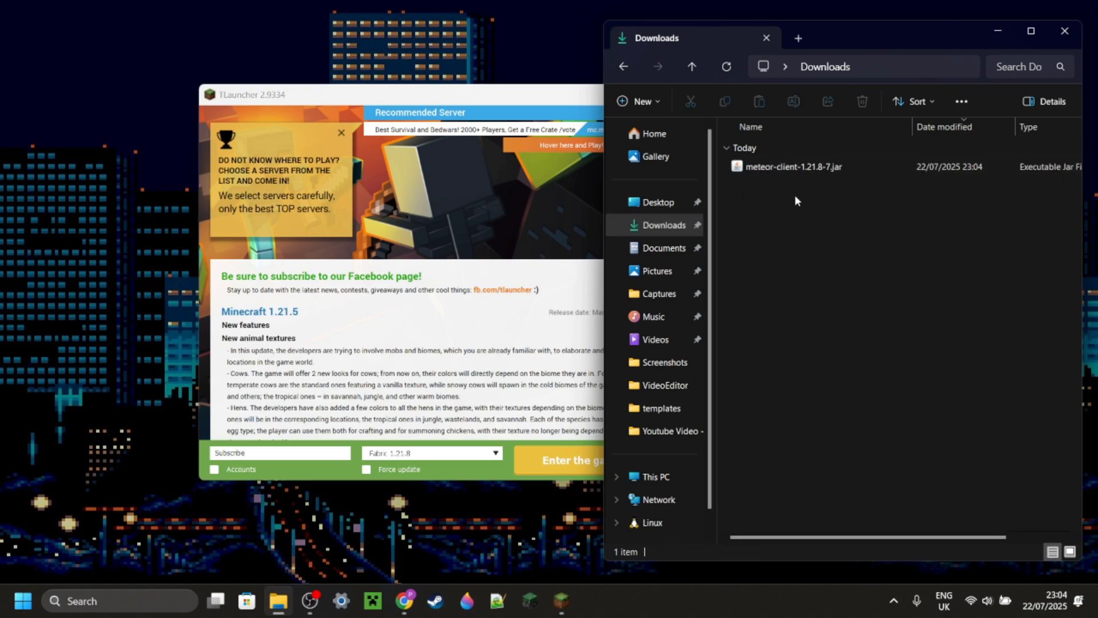
pyautogui.click(535, 105)
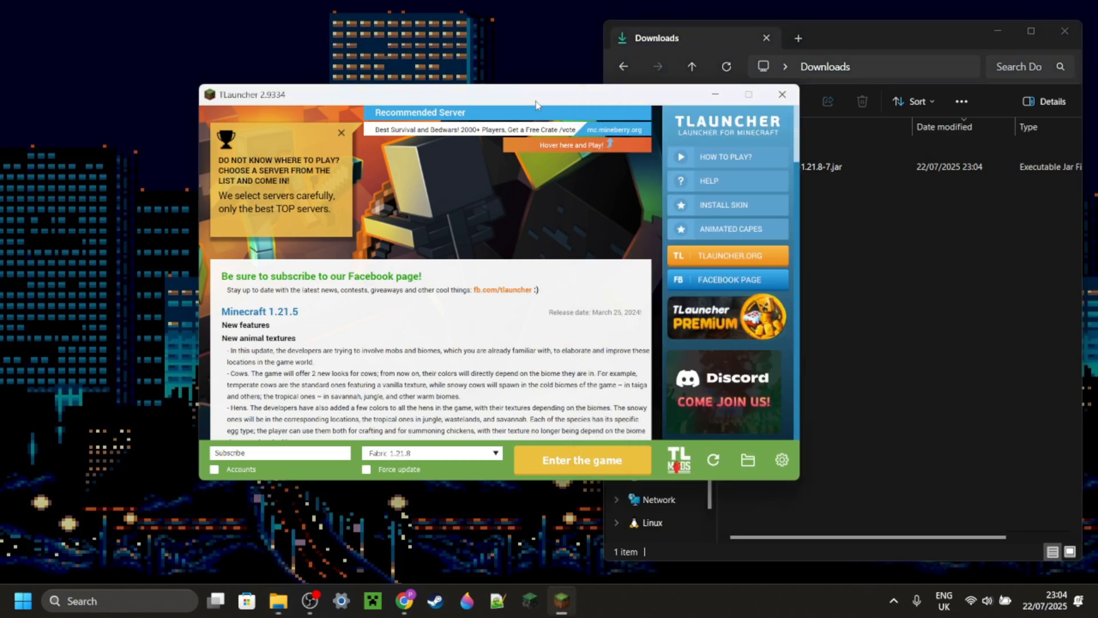
pyautogui.click(453, 454)
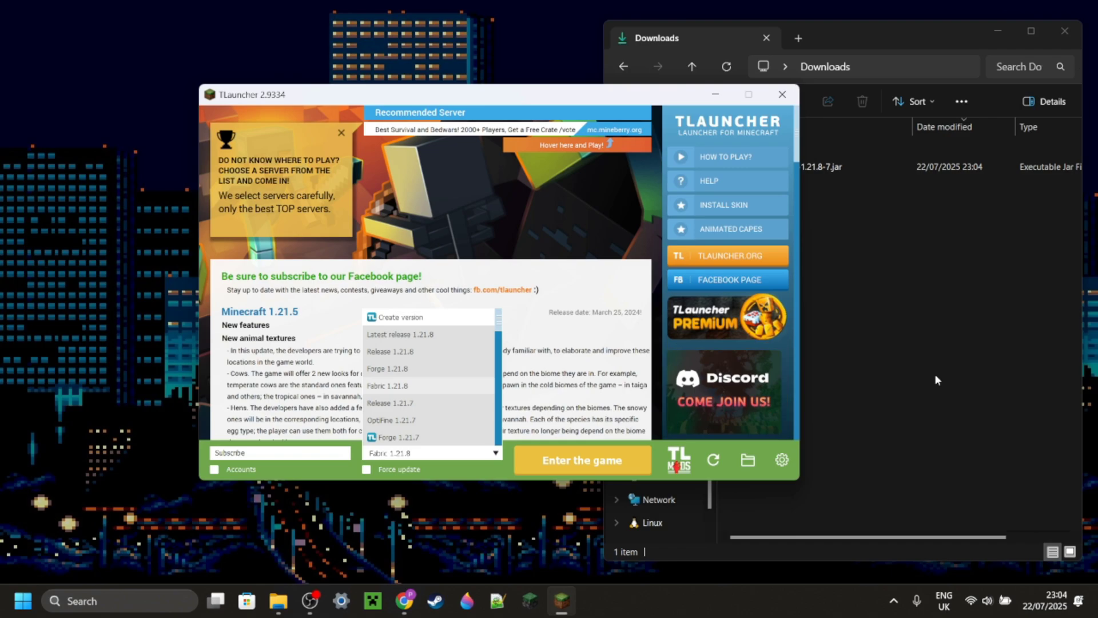
pyautogui.click(846, 165)
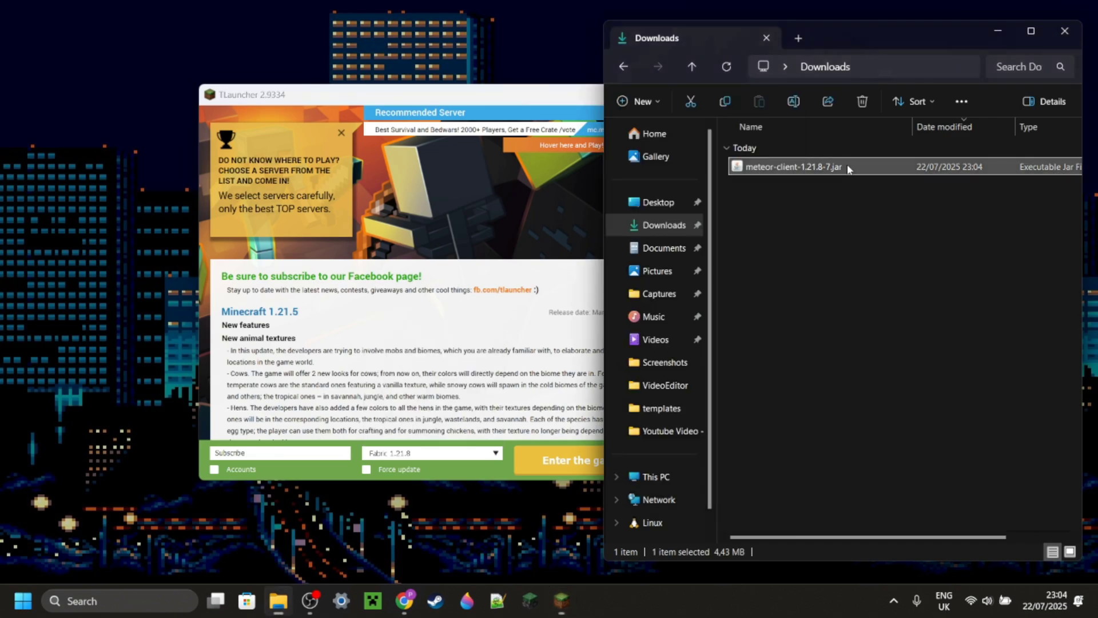
pyautogui.click(856, 230)
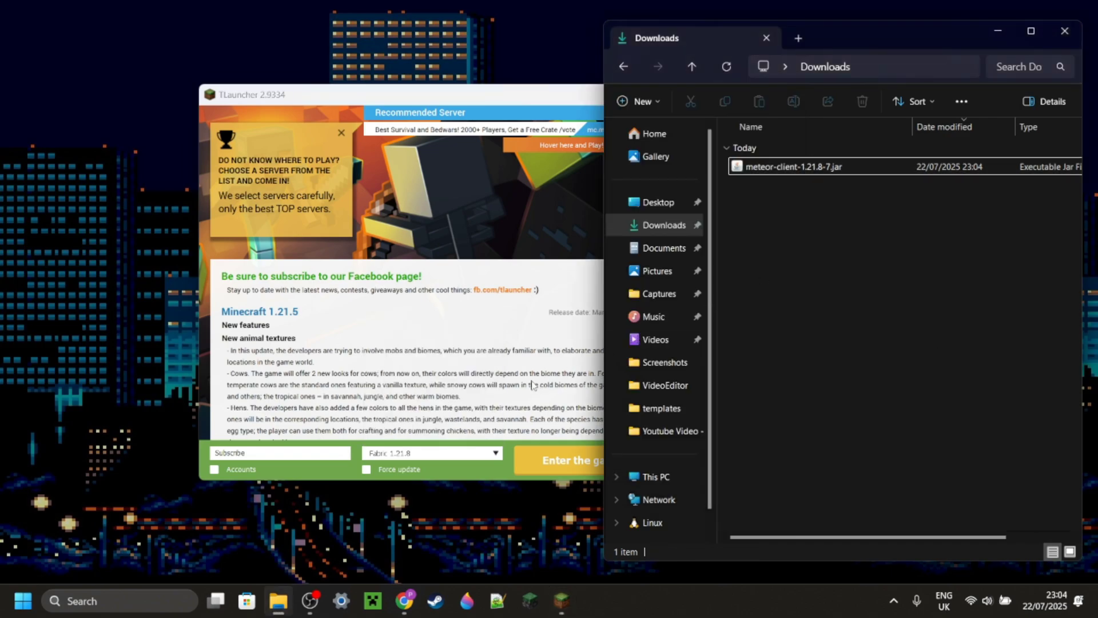
pyautogui.click(437, 458)
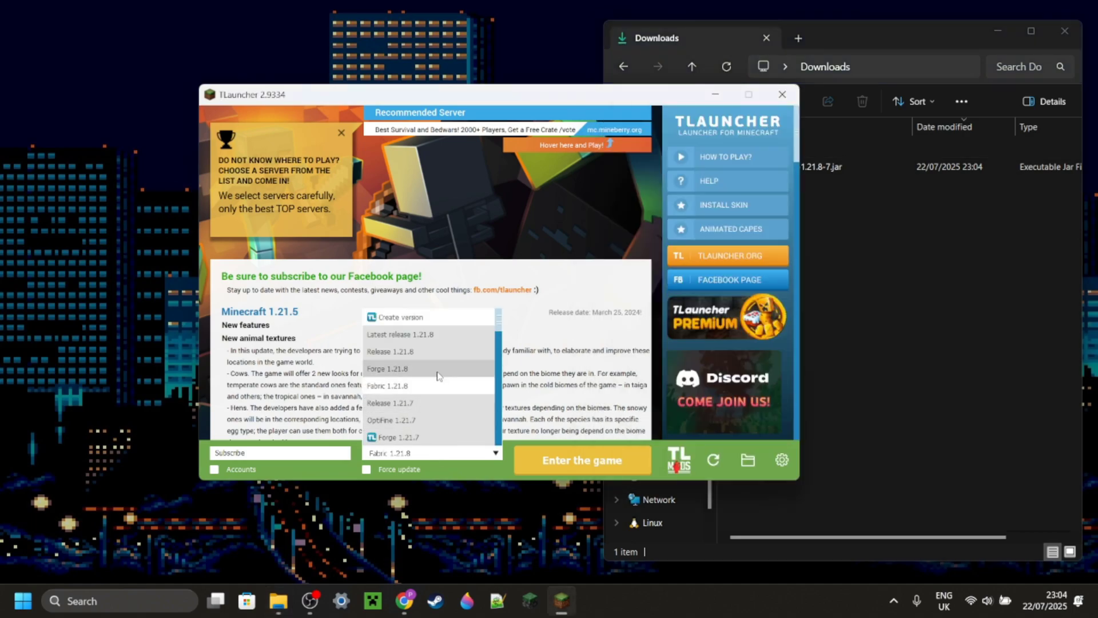
pyautogui.click(422, 388)
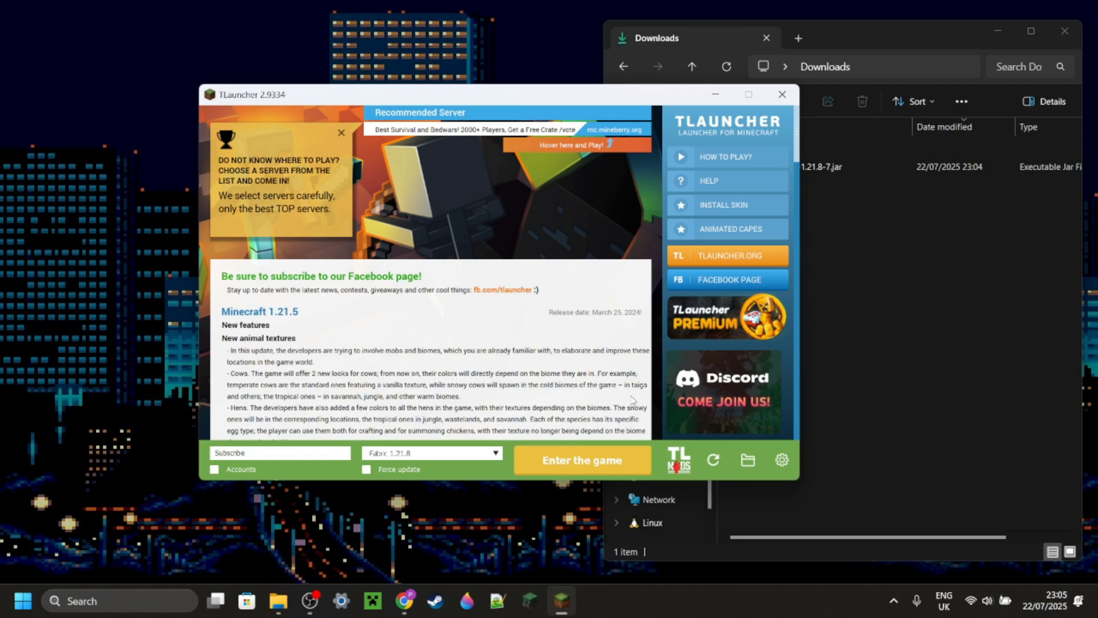
# - Open the .minecraft folder from TLauncher and move meteor-client-1.21.8-7.jar from Downloads into its mods folder
pyautogui.click(743, 459)
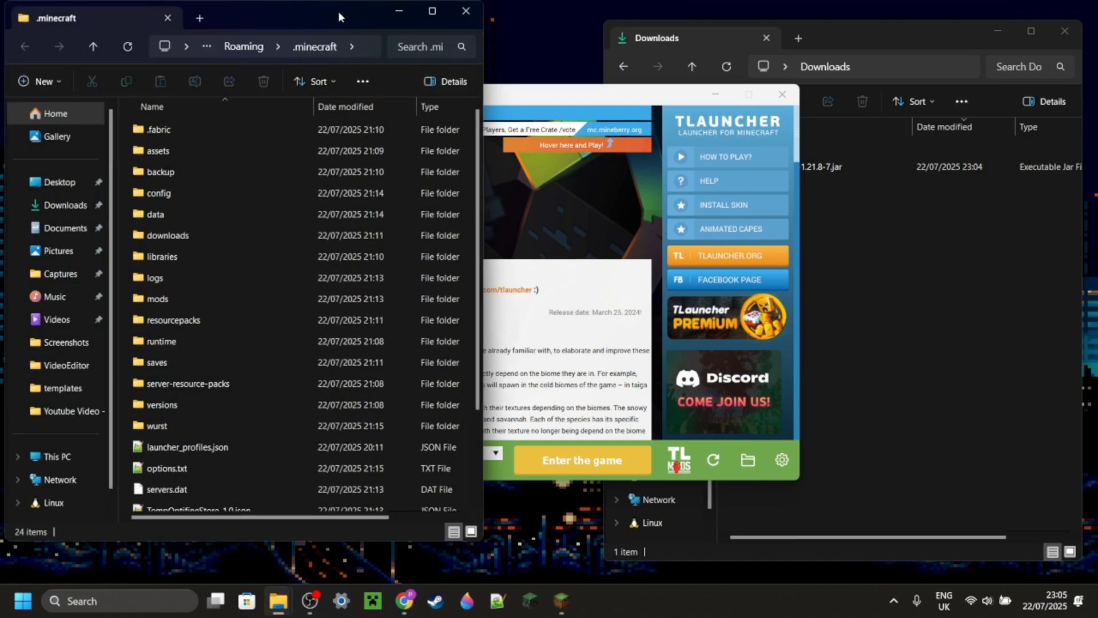
pyautogui.moveTo(338, 12); pyautogui.dragTo(356, 19)
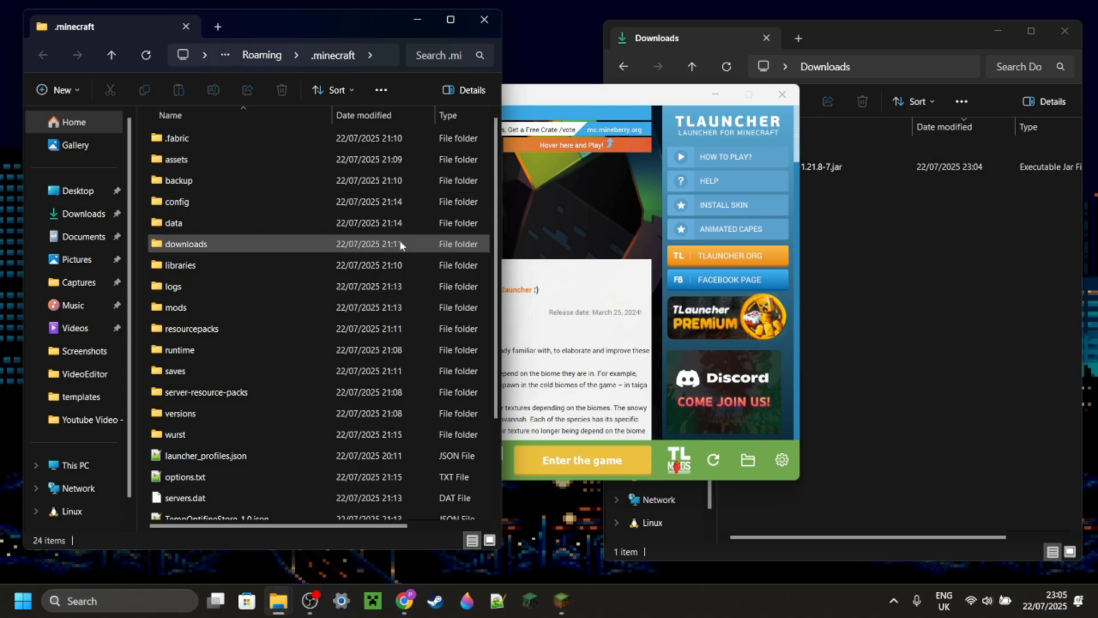
pyautogui.click(318, 309)
pyautogui.click(846, 277)
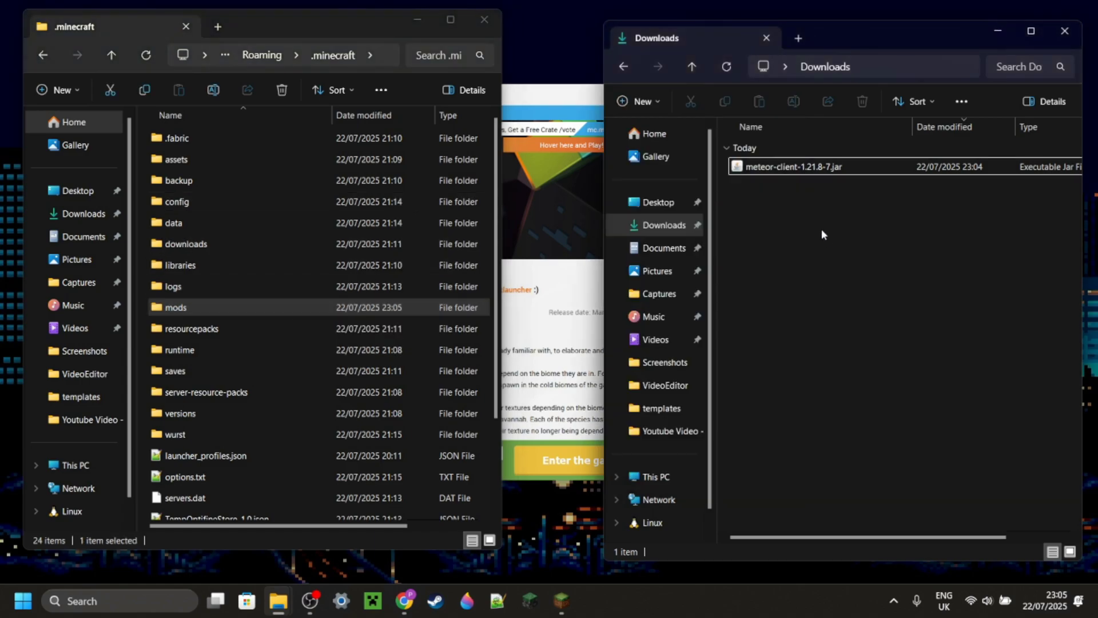
pyautogui.moveTo(770, 171); pyautogui.dragTo(324, 309)
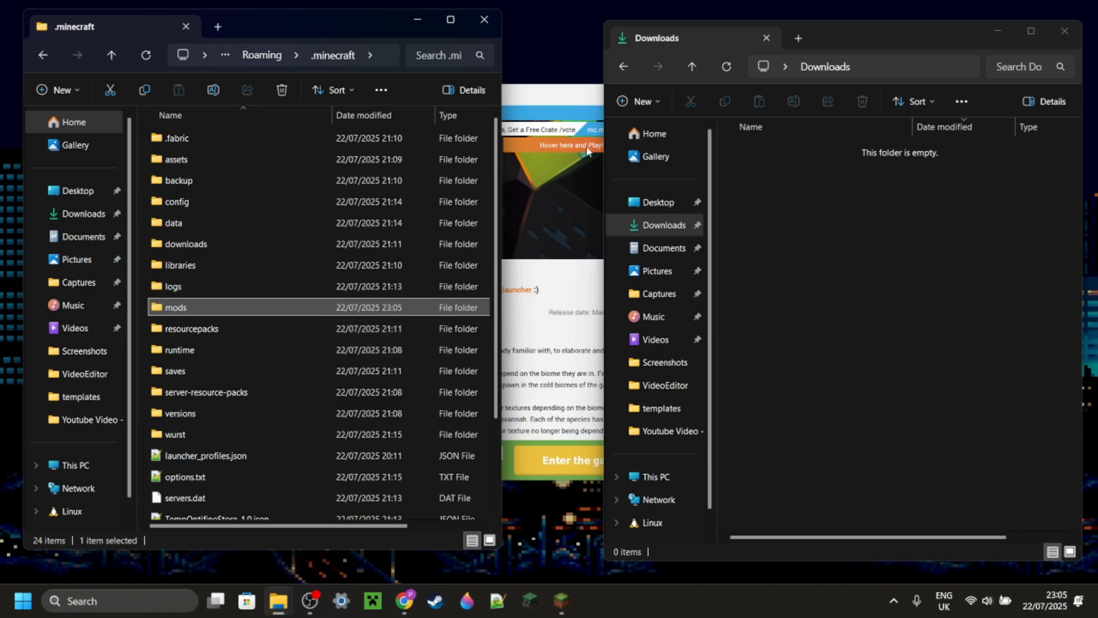
# - Return to TLauncher, select the Fabric 1.21.8 version and launch the game
pyautogui.click(569, 93)
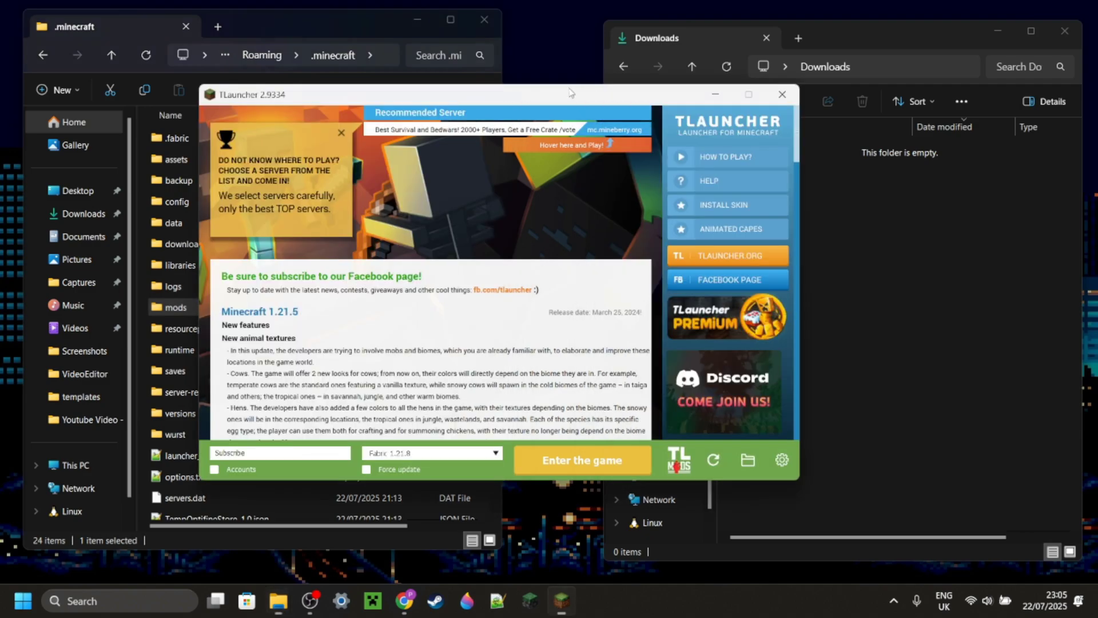
pyautogui.click(473, 455)
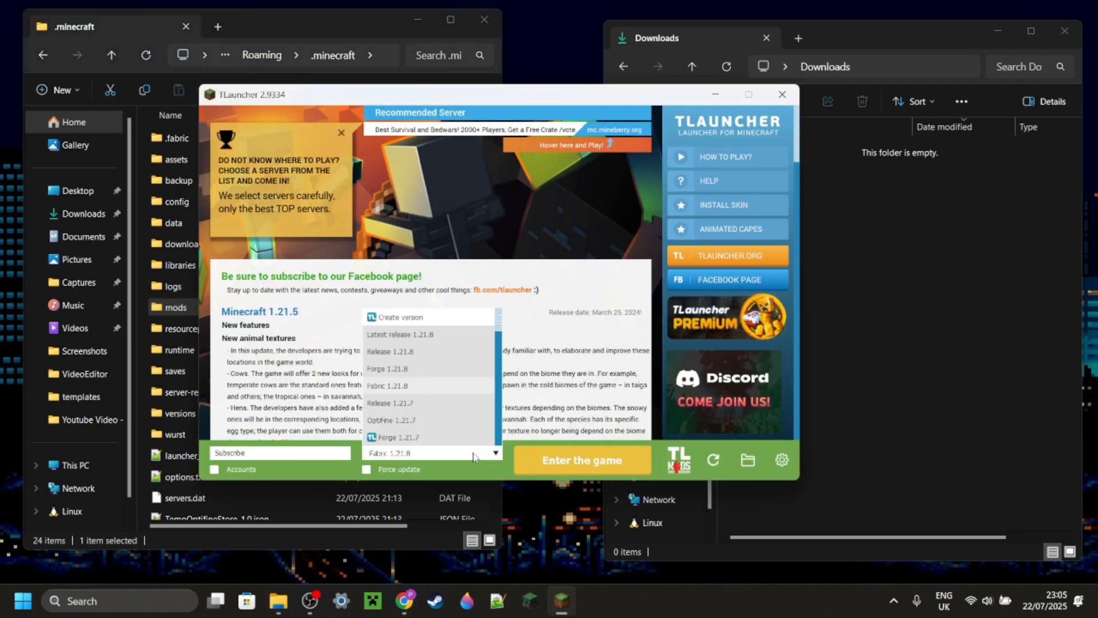
pyautogui.click(455, 394)
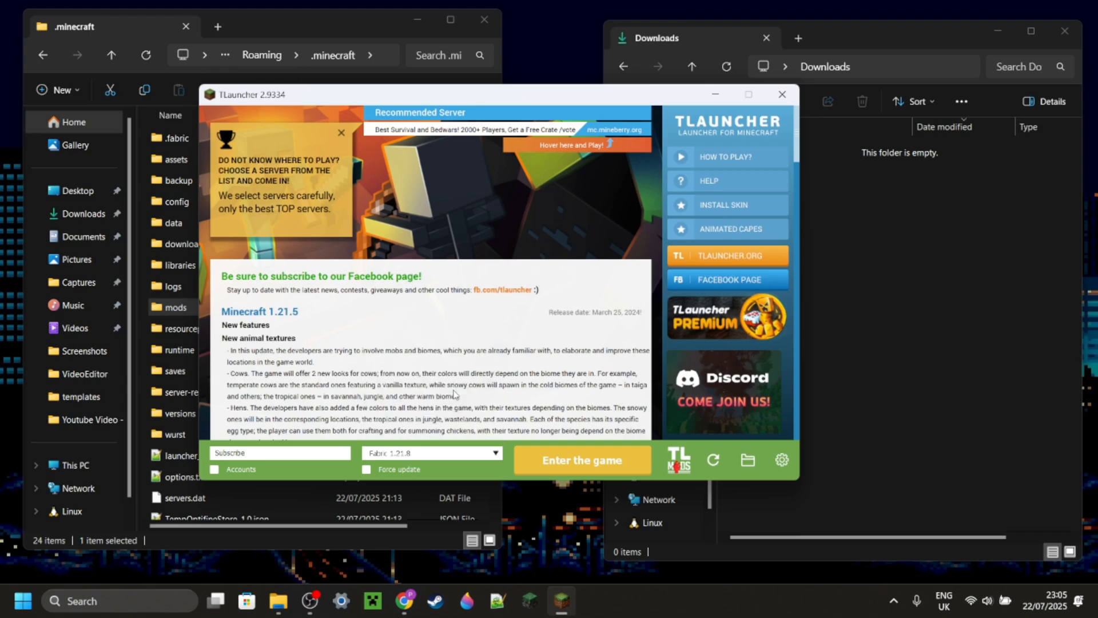
pyautogui.click(541, 458)
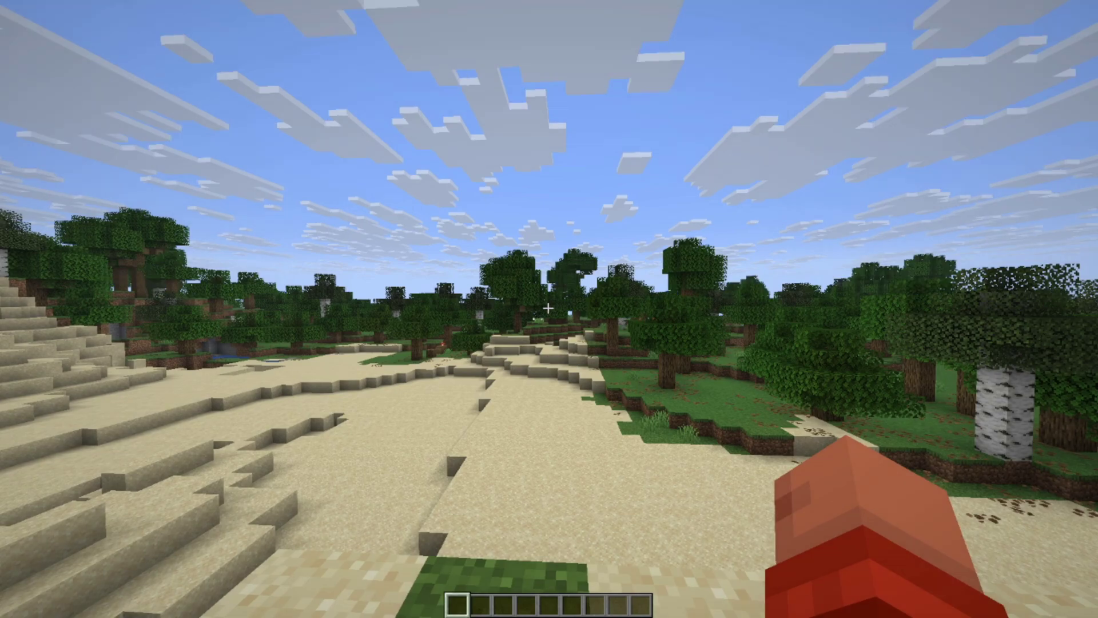
# - Switch the game camera to the front-facing third-person view
pyautogui.press('F5')
pyautogui.press('F5')
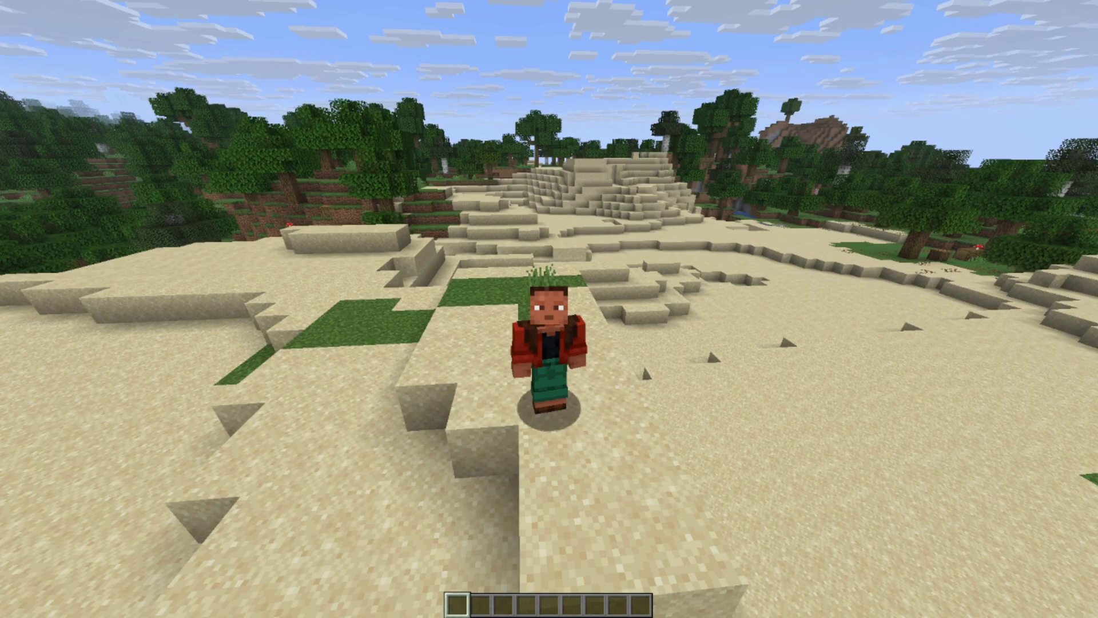
pyautogui.press('s')
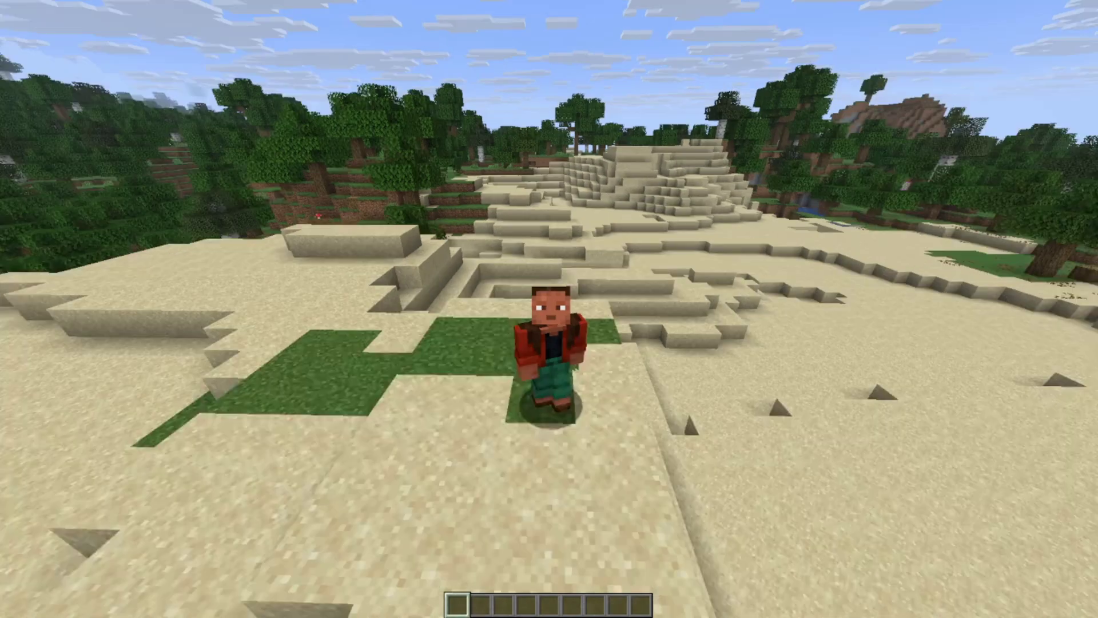
pyautogui.press('s')
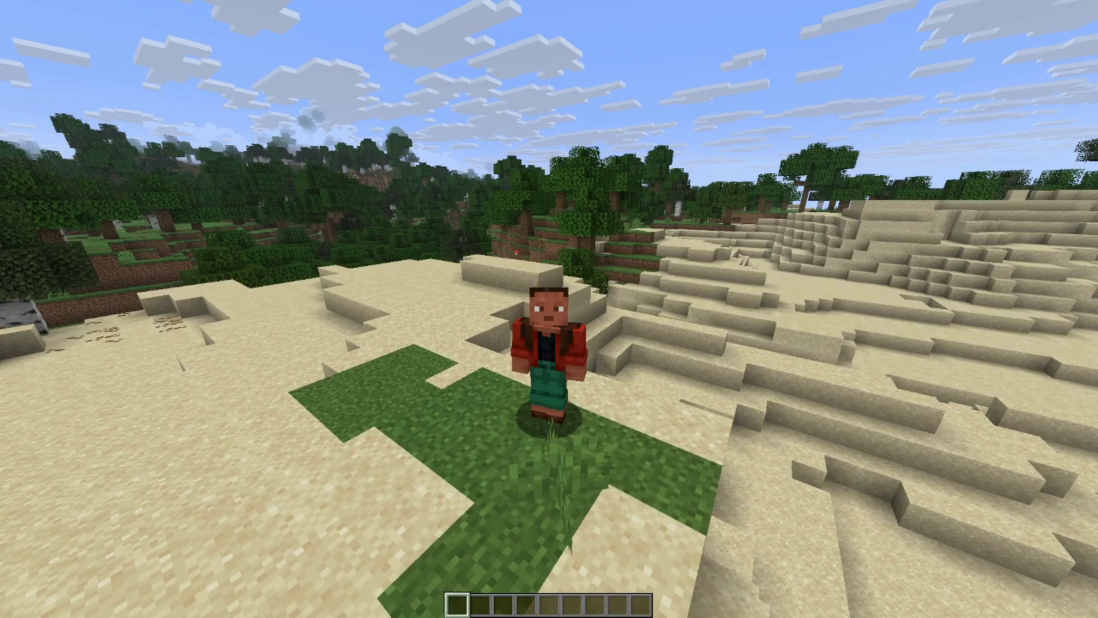
pyautogui.press('s')
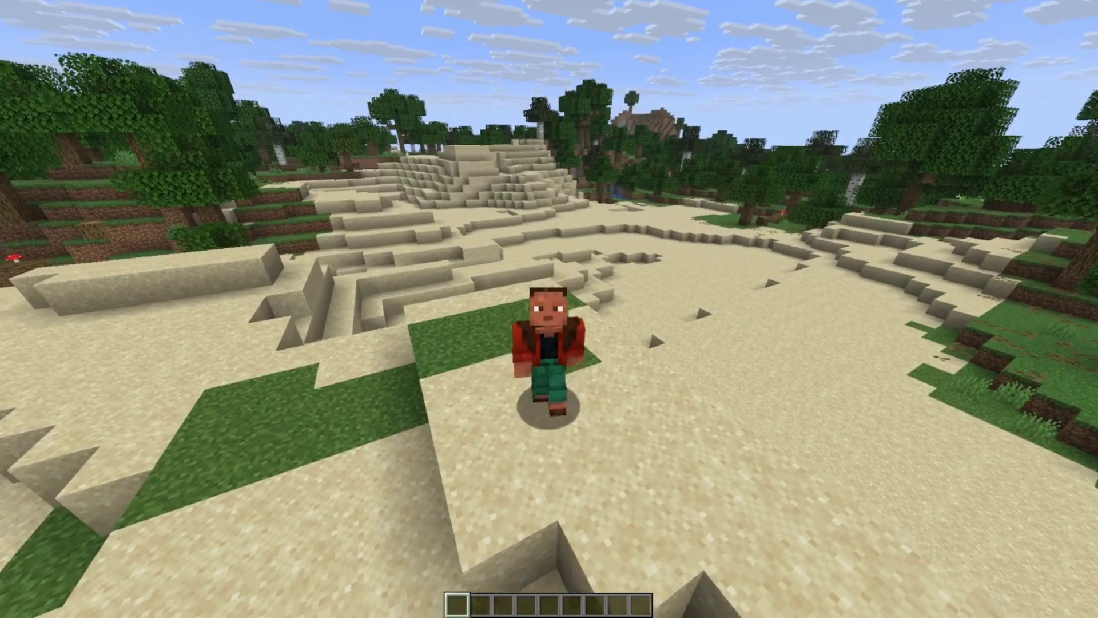
pyautogui.press('s')
pyautogui.press('s')
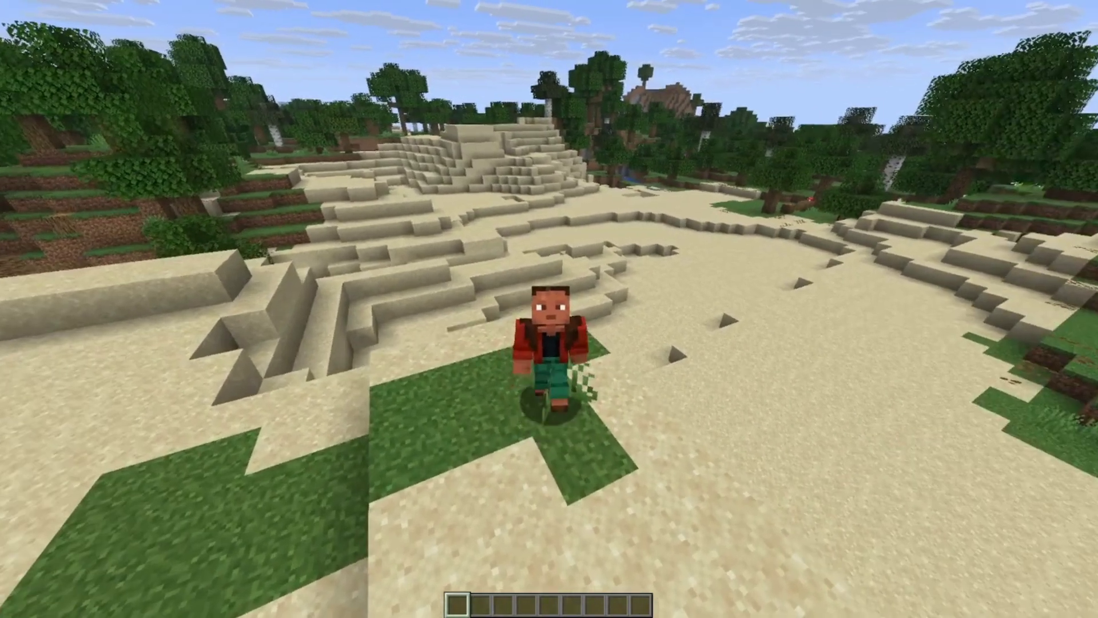
pyautogui.press('s')
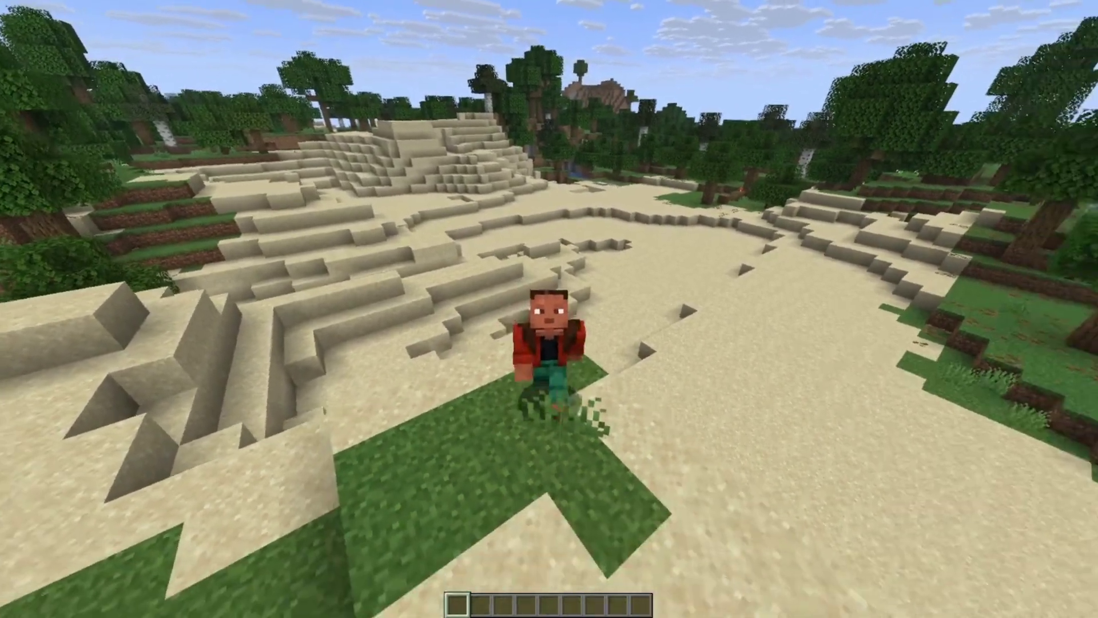
pyautogui.press('s')
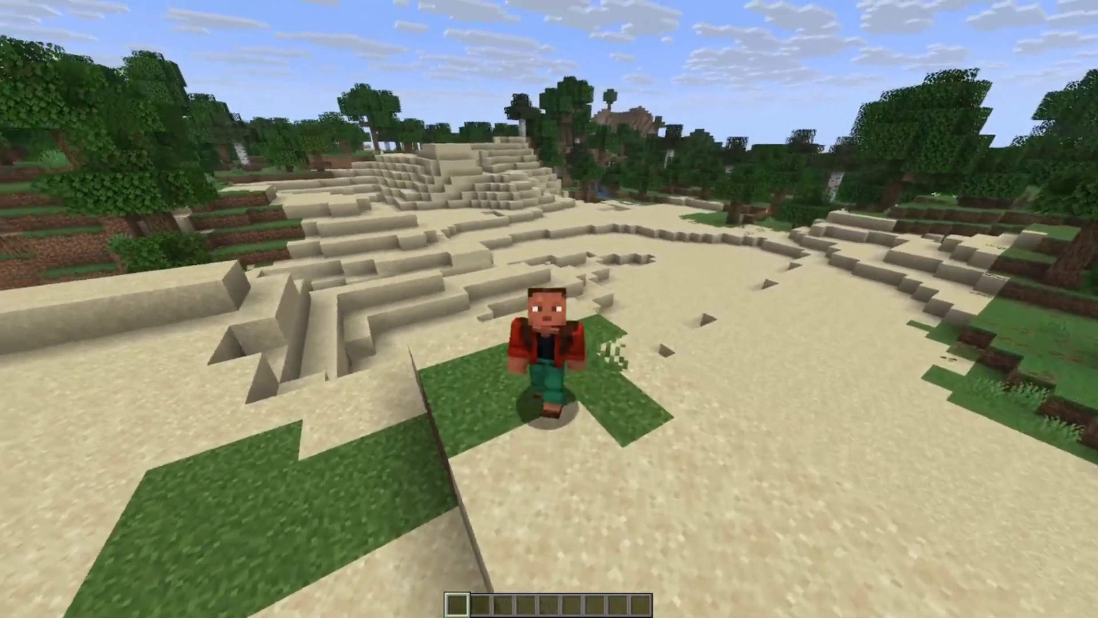
pyautogui.press('s')
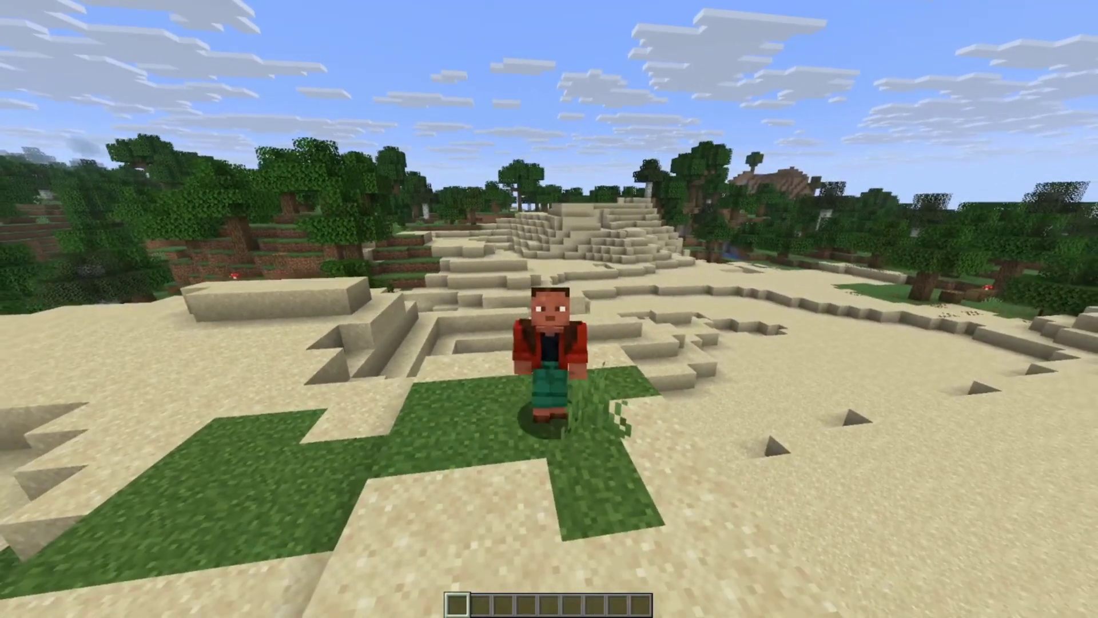
pyautogui.press('s')
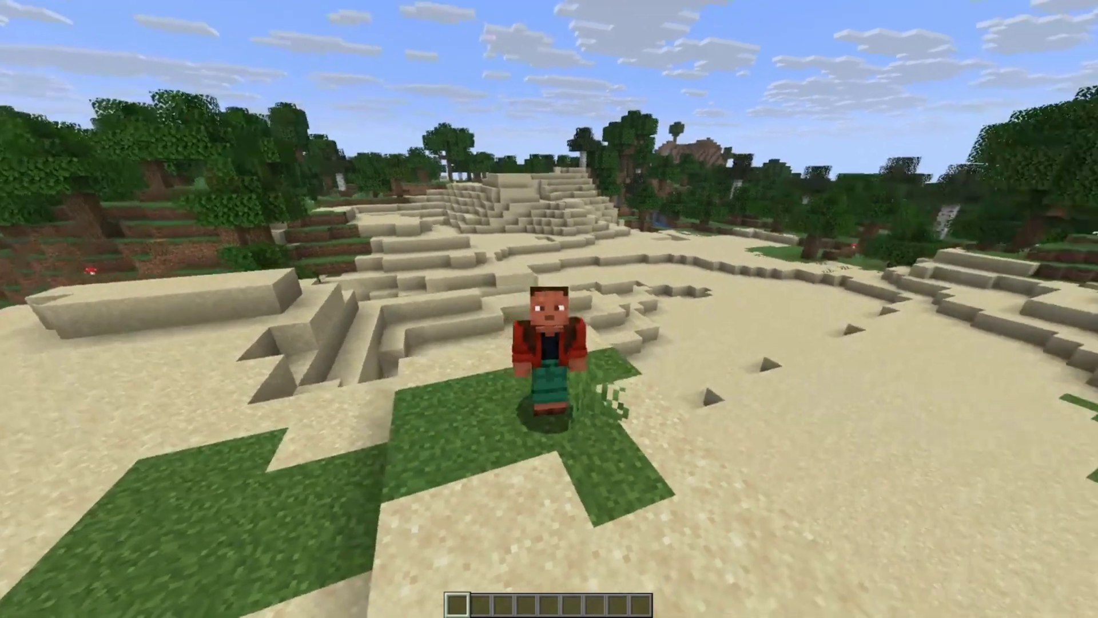
pyautogui.press('s')
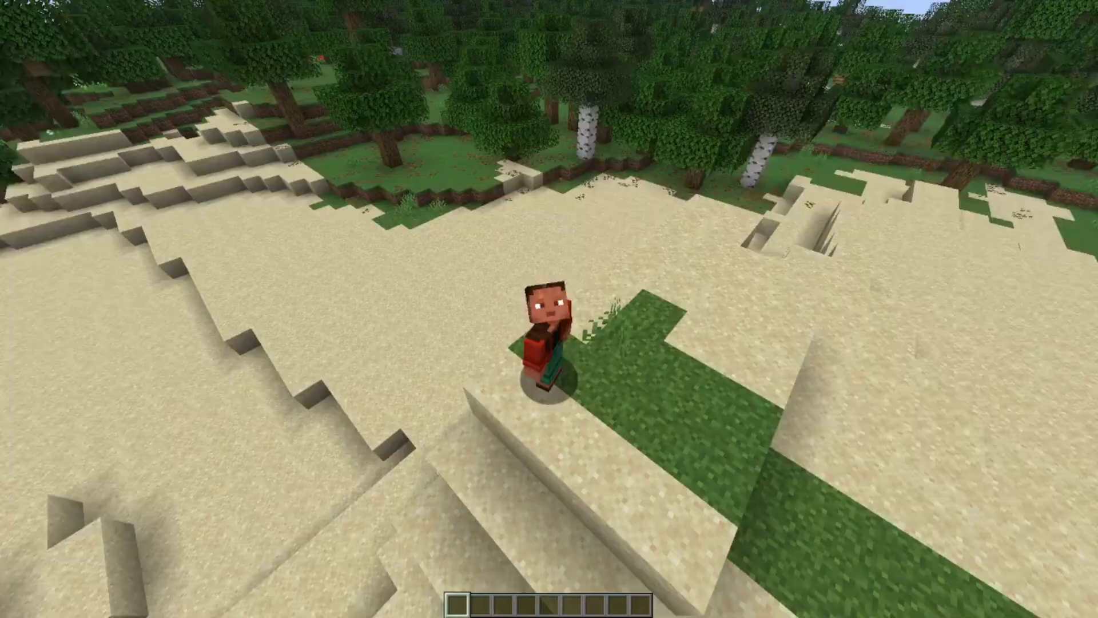
pyautogui.press('s')
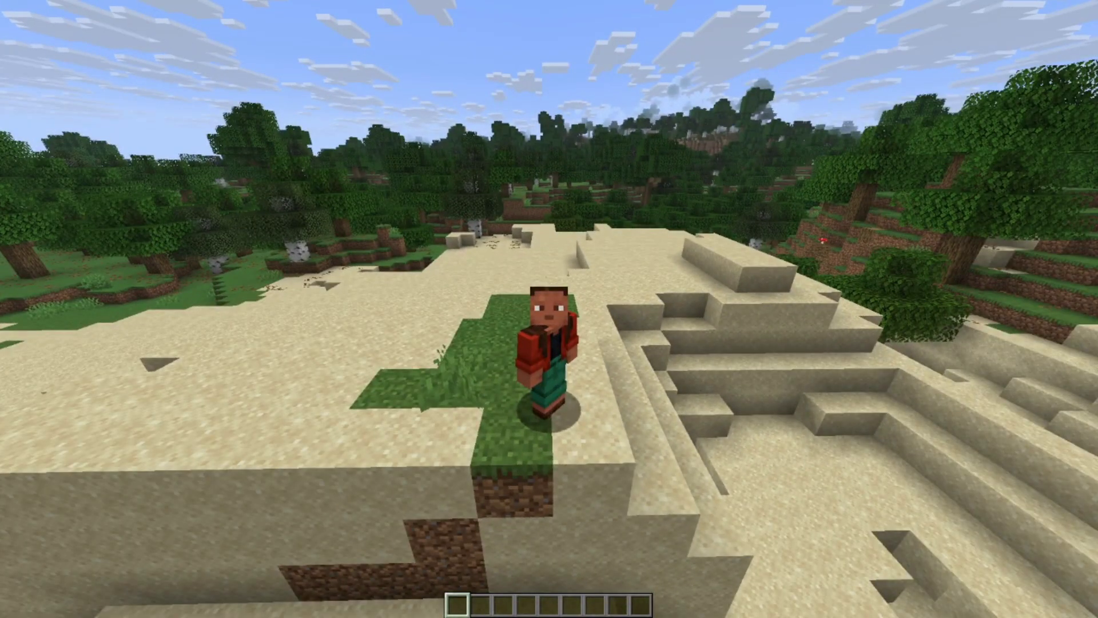
# - Open the Meteor Client module menu and view the settings of the Auto Shearer module
pyautogui.press('Shift_R')
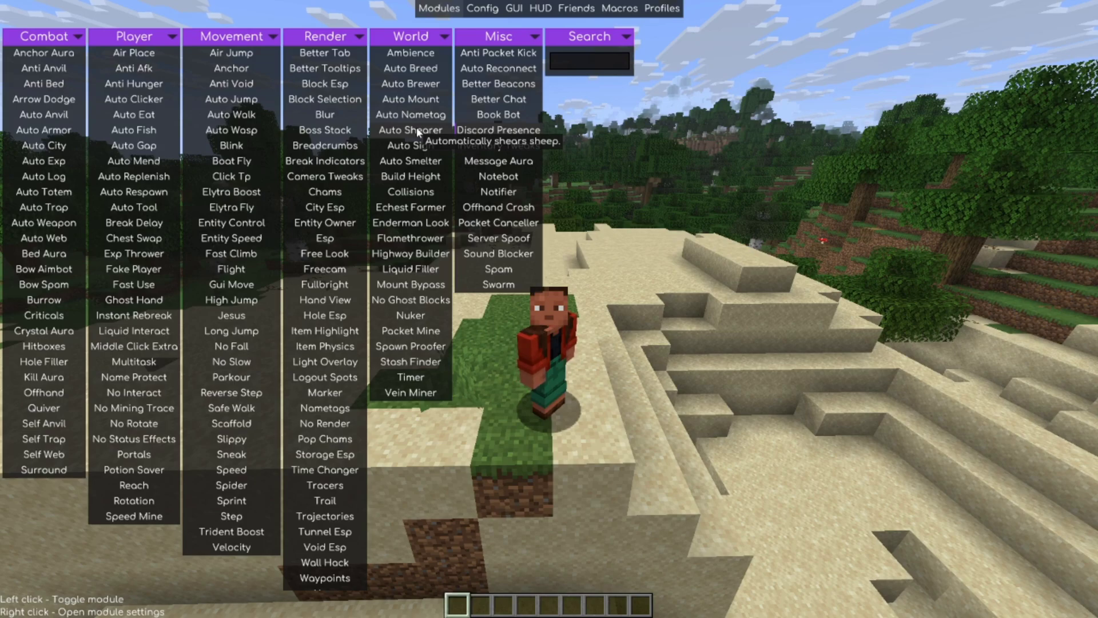
pyautogui.rightClick(416, 128)
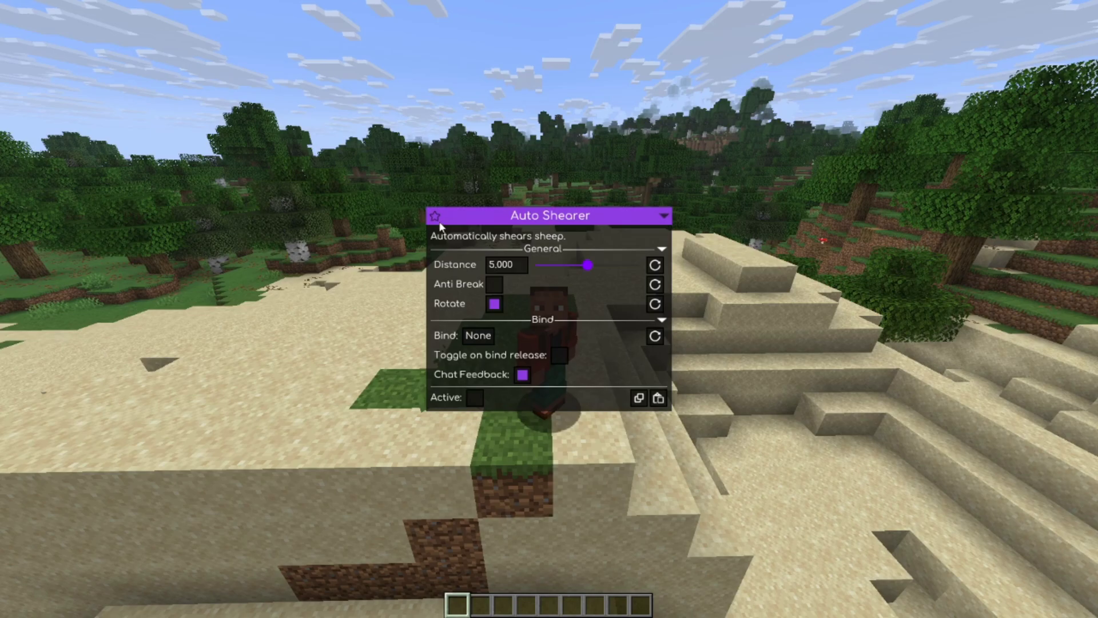
pyautogui.press('Escape')
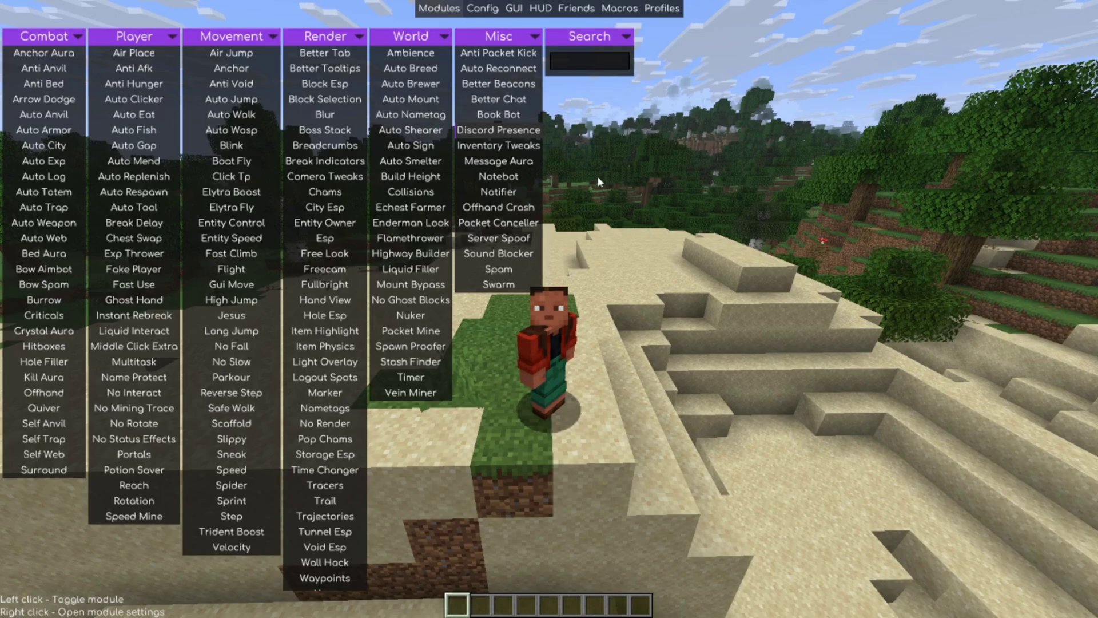
# - Search the Meteor modules for "aut" and clear the search text
pyautogui.click(584, 60)
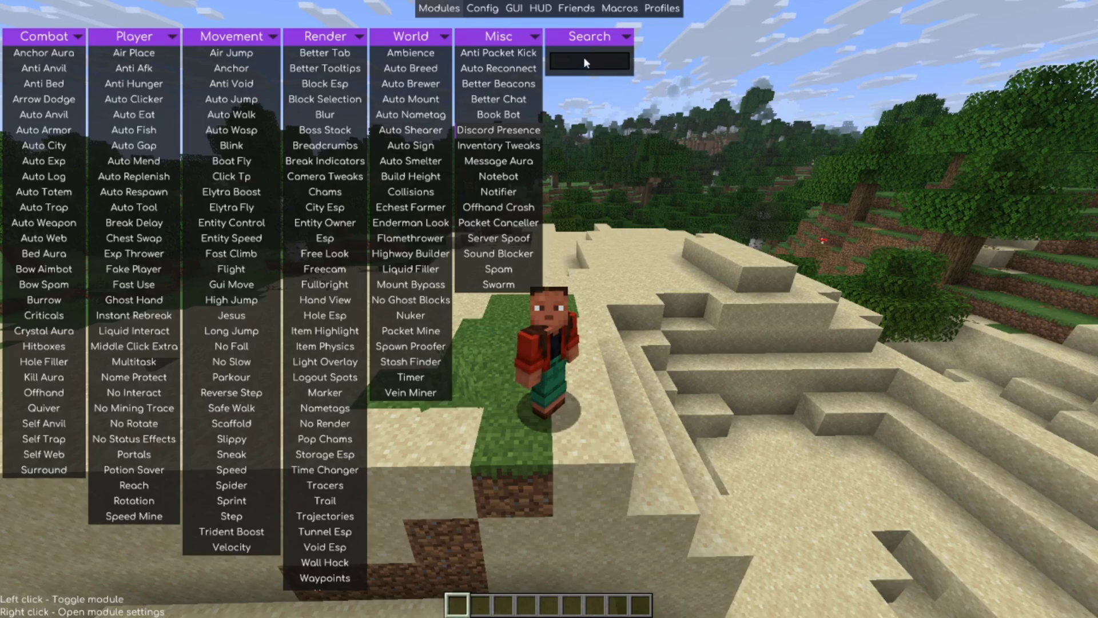
pyautogui.write('aut')
pyautogui.press('BackSpace')
pyautogui.press('BackSpace')
pyautogui.press('BackSpace')
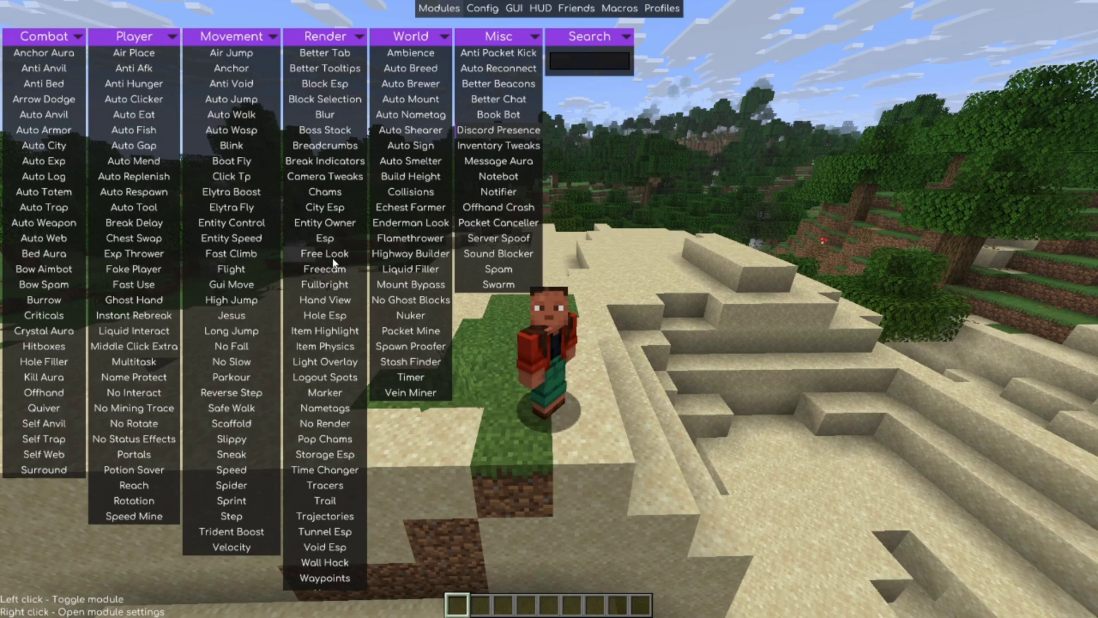
# - Look through the complete list of modules in the Render category
pyautogui.scroll(-1, 332, 257)
pyautogui.scroll(1, 332, 261)
pyautogui.scroll(-1, 333, 262)
pyautogui.scroll(1, 334, 262)
pyautogui.scroll(-1, 334, 262)
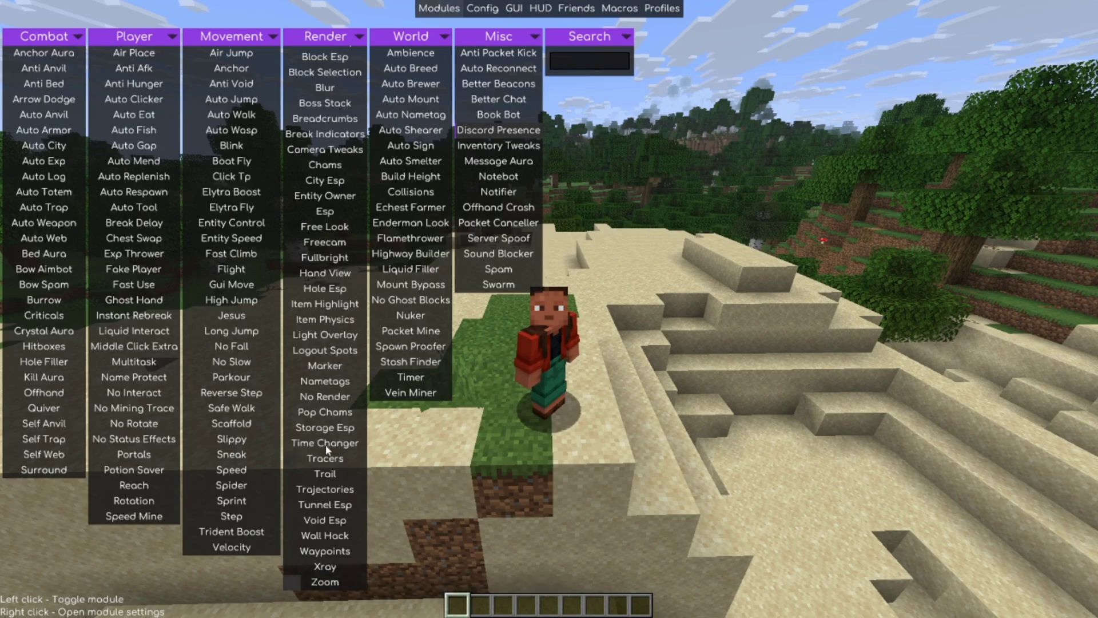
pyautogui.scroll(2, 325, 443)
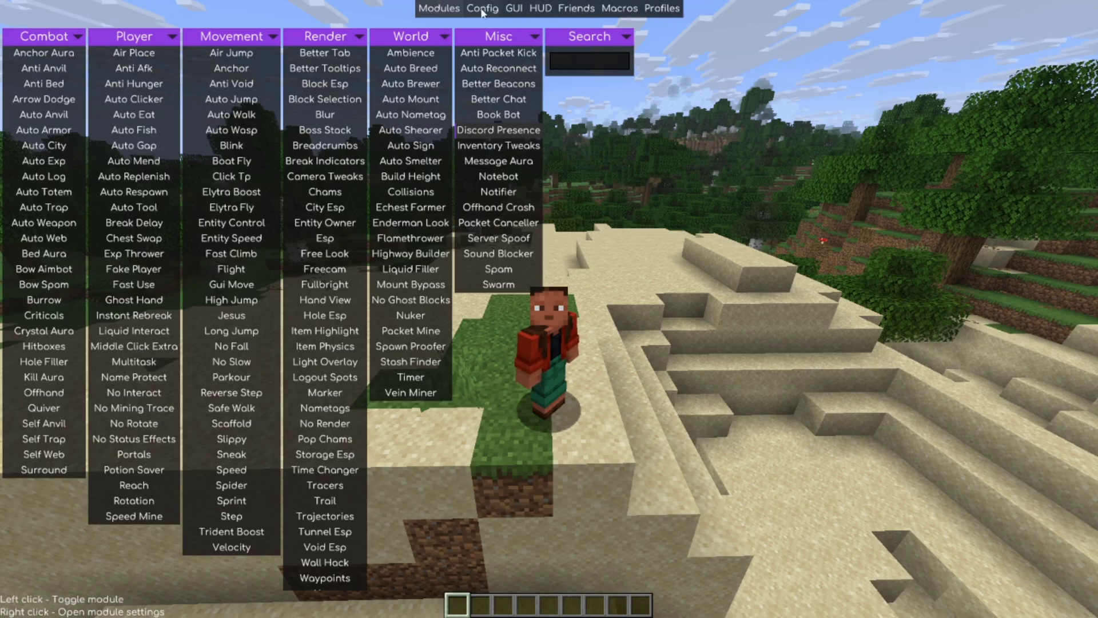
# - Review the Meteor Config options and the GUI theme settings through to the Starscript colors
pyautogui.click(481, 14)
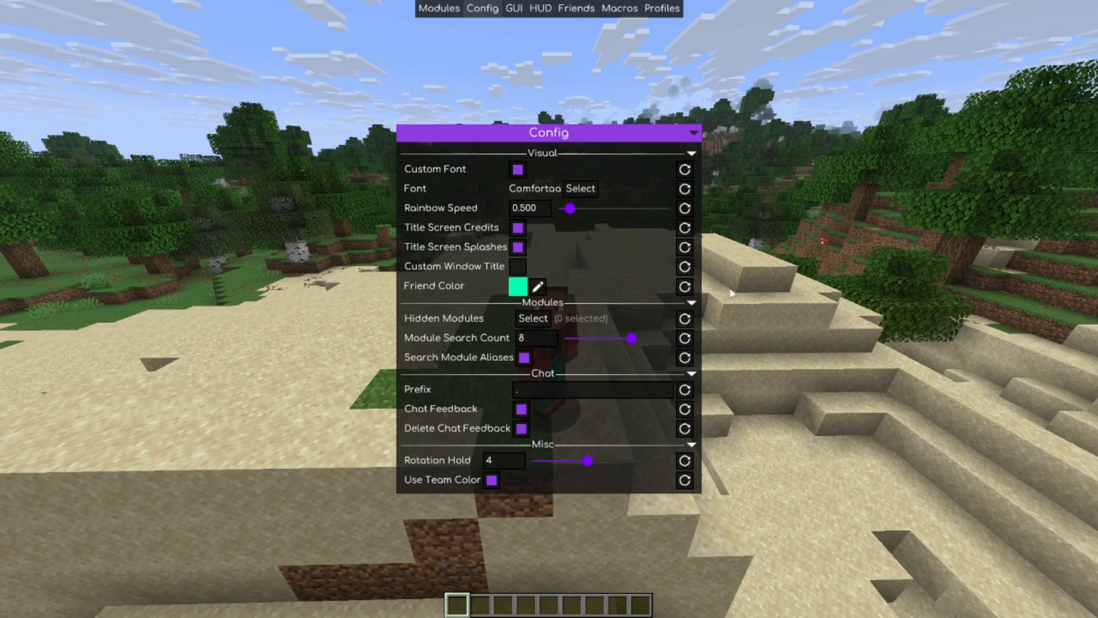
pyautogui.click(511, 11)
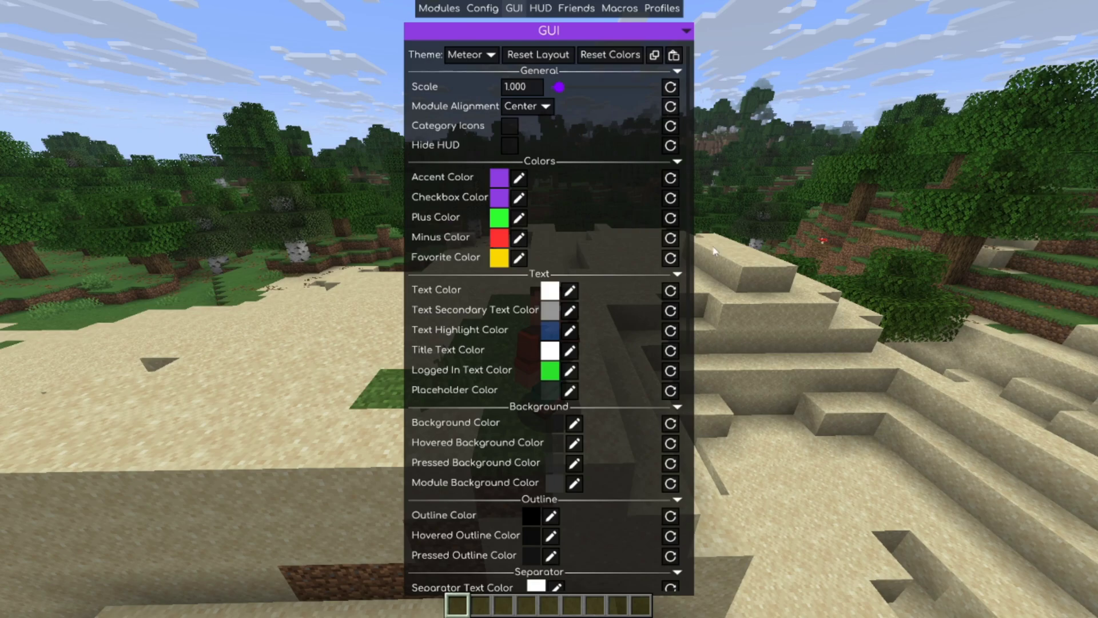
pyautogui.scroll(-15, 617, 292)
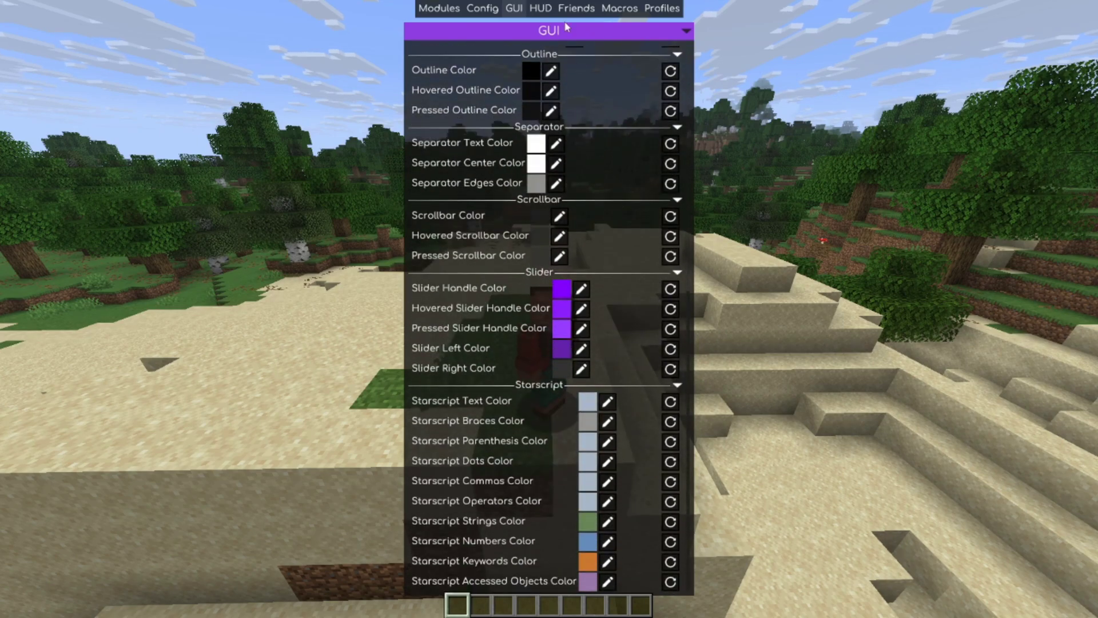
# - Open the HUD editor from the HUD settings and add an Inventory element
pyautogui.click(540, 12)
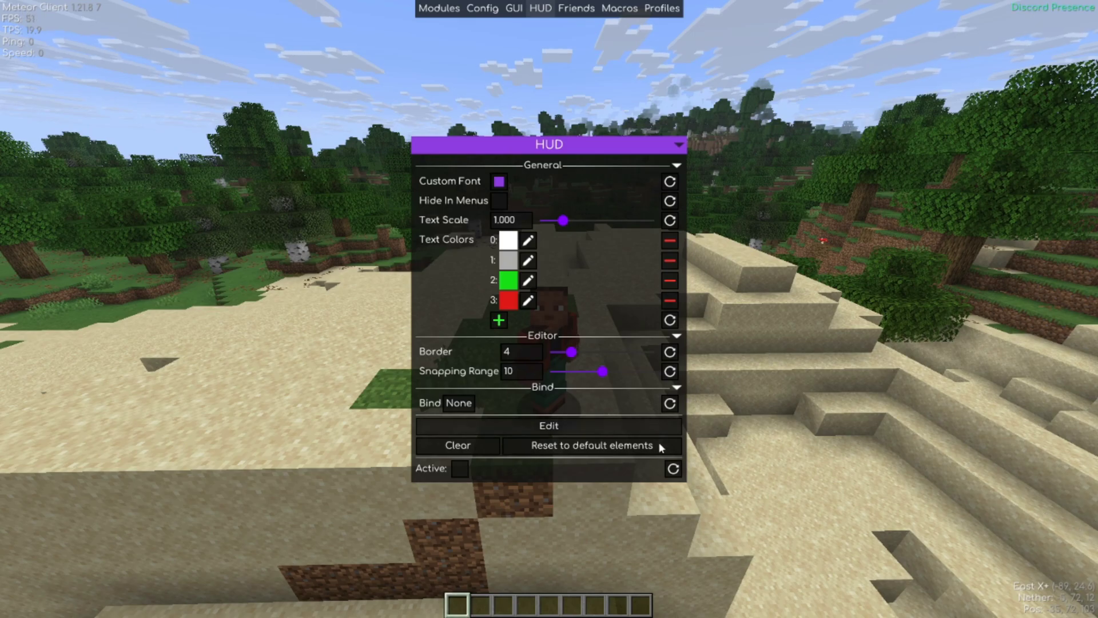
pyautogui.click(628, 427)
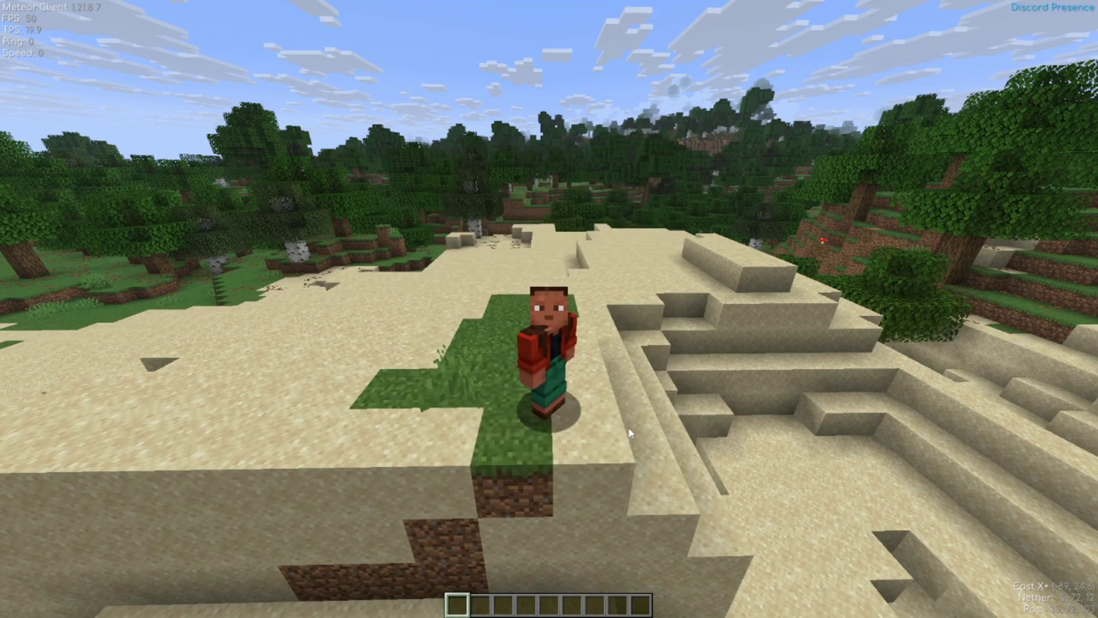
pyautogui.rightClick(429, 183)
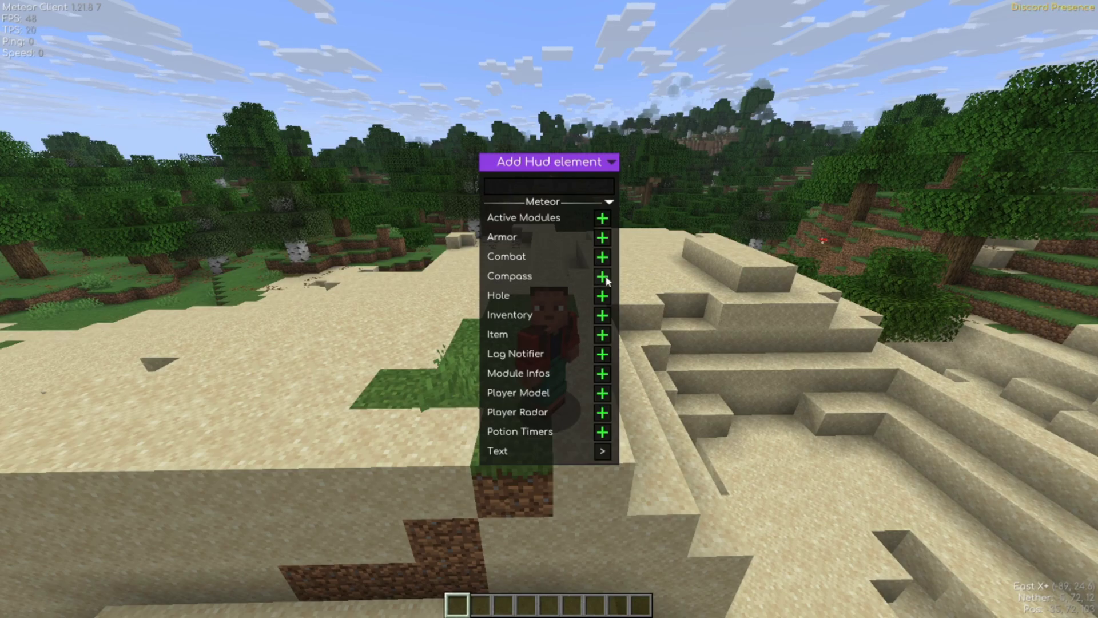
pyautogui.click(602, 315)
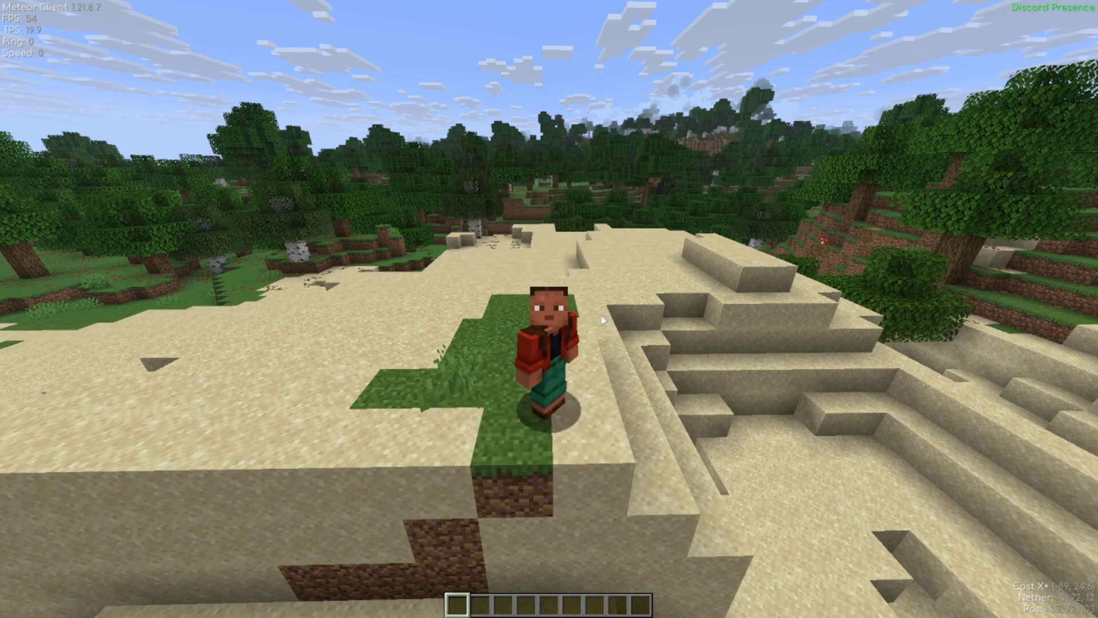
pyautogui.press('Escape')
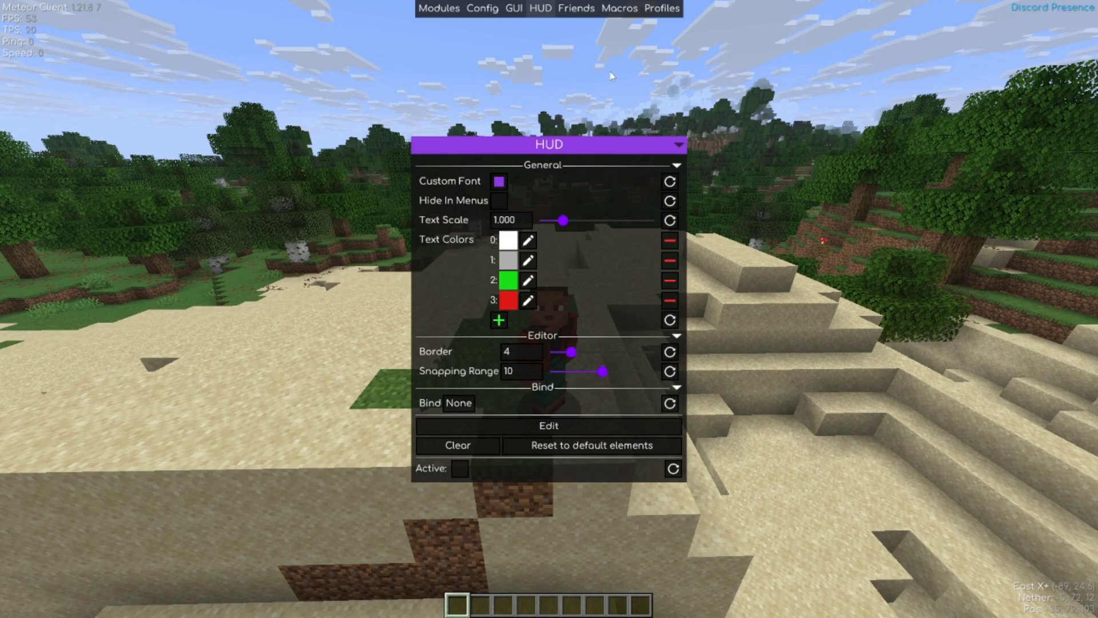
# - View the Friends, Macros and Profiles pages and return to the Modules page
pyautogui.click(577, 9)
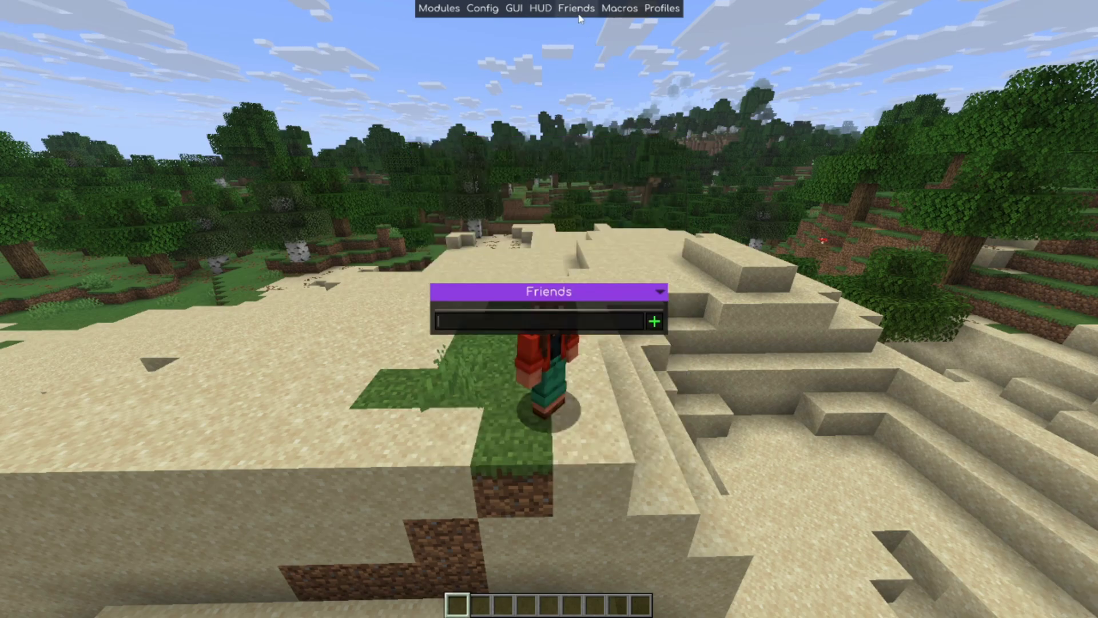
pyautogui.click(620, 9)
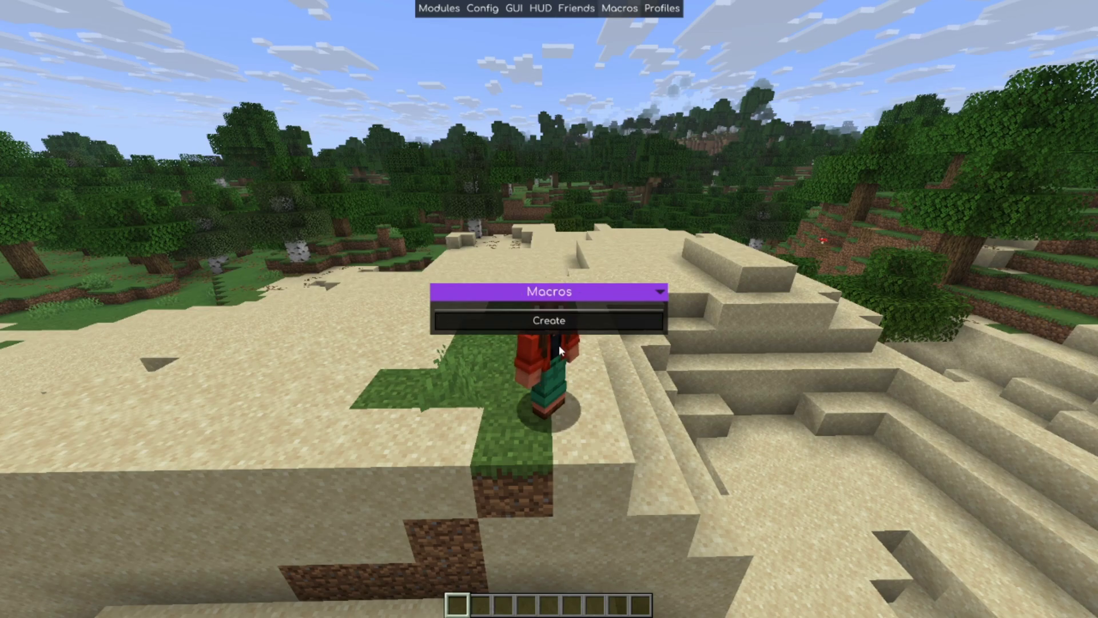
pyautogui.click(662, 8)
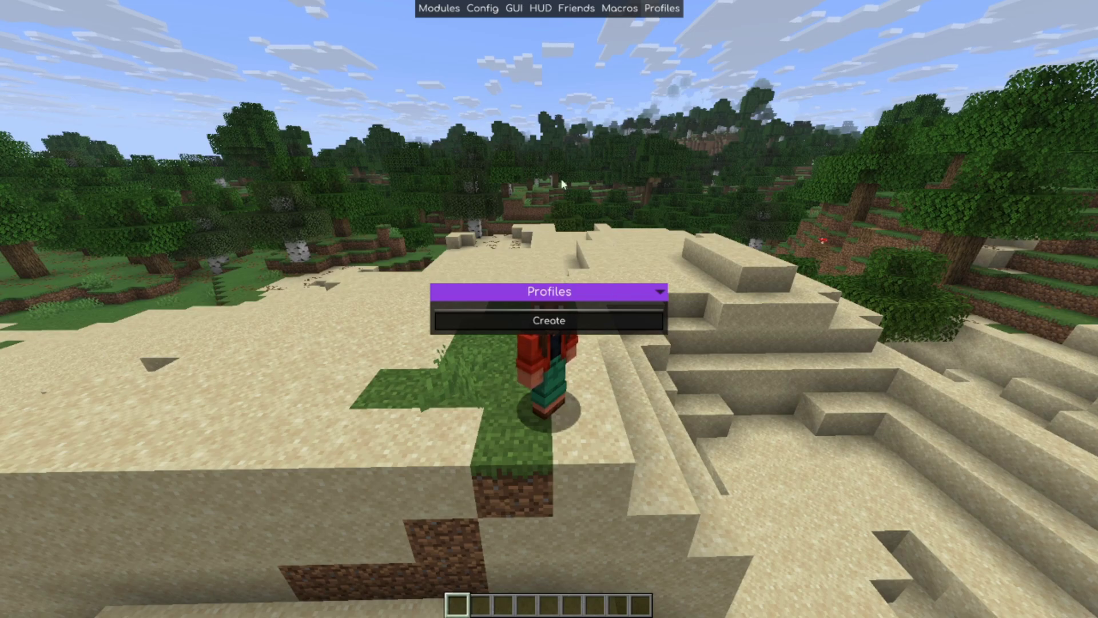
pyautogui.click(447, 13)
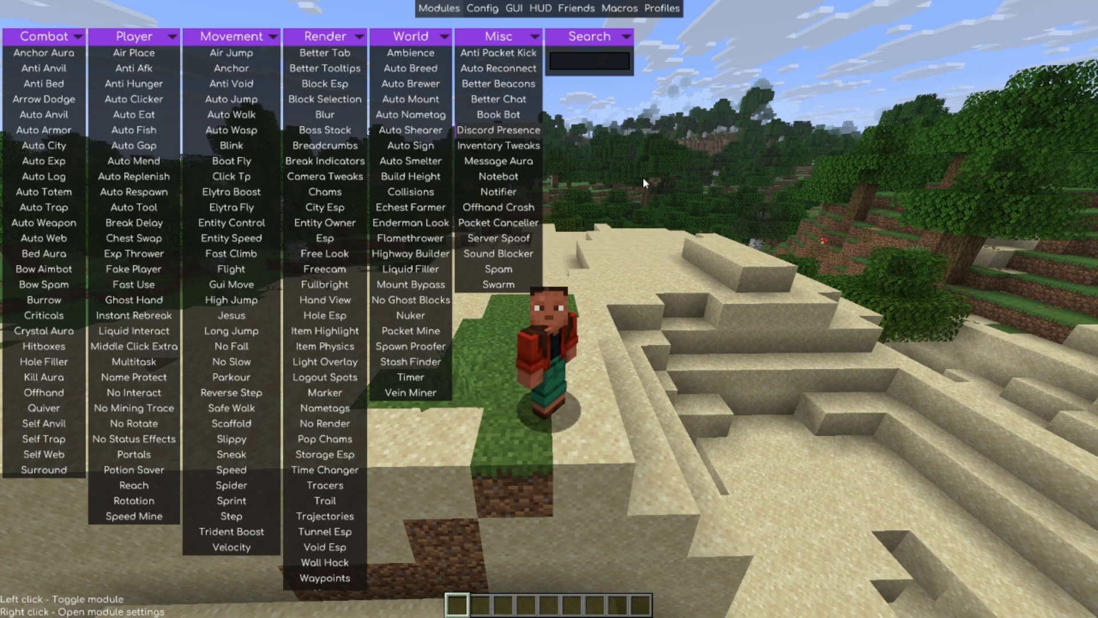
# - Close the Meteor menu, run .help in the chat and view the description of the Disconnect command
pyautogui.press('Escape')
pyautogui.press('t')
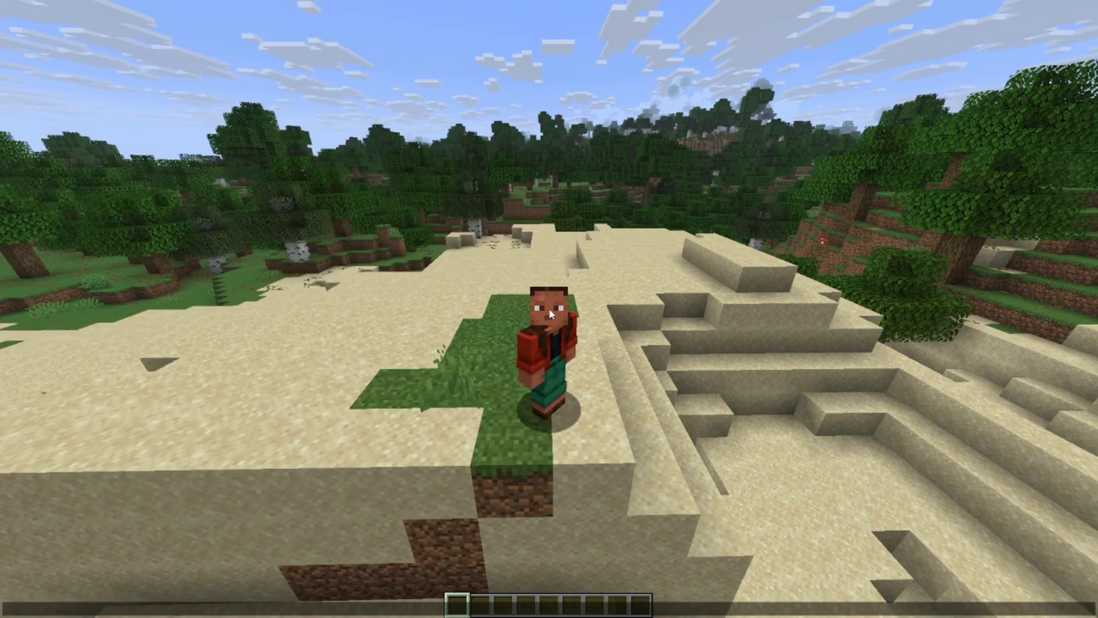
pyautogui.write('.help')
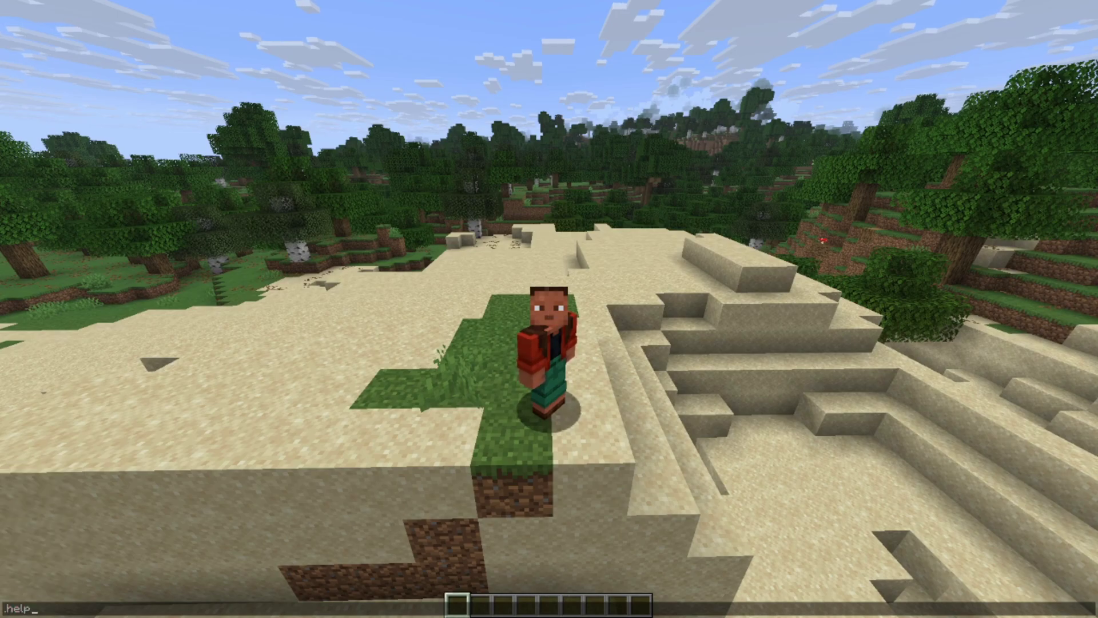
pyautogui.press('Return')
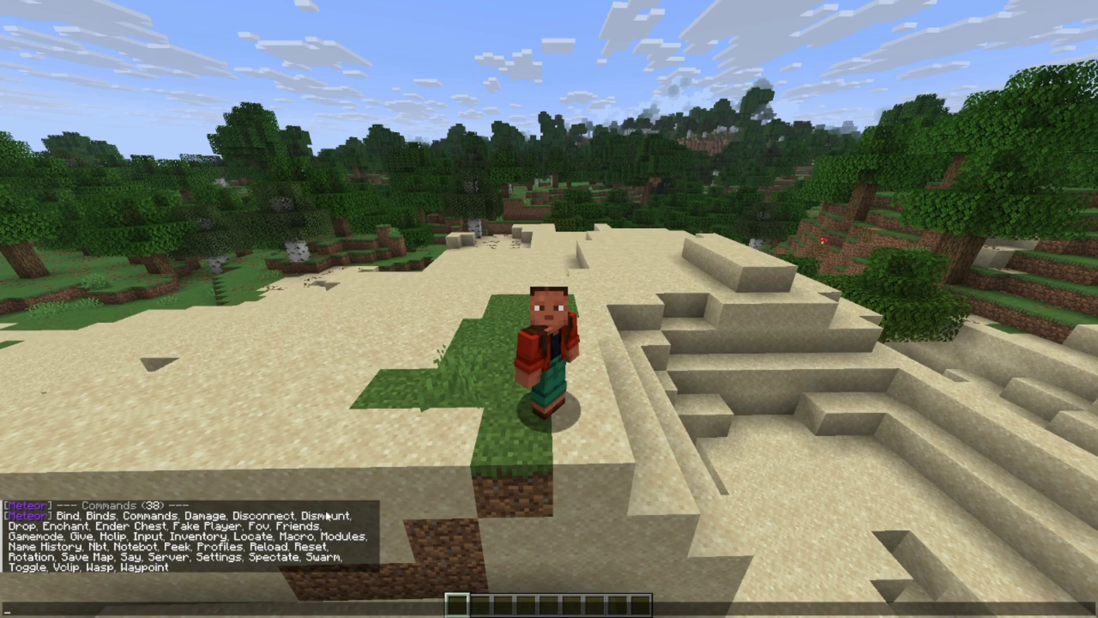
pyautogui.moveTo(297, 518)
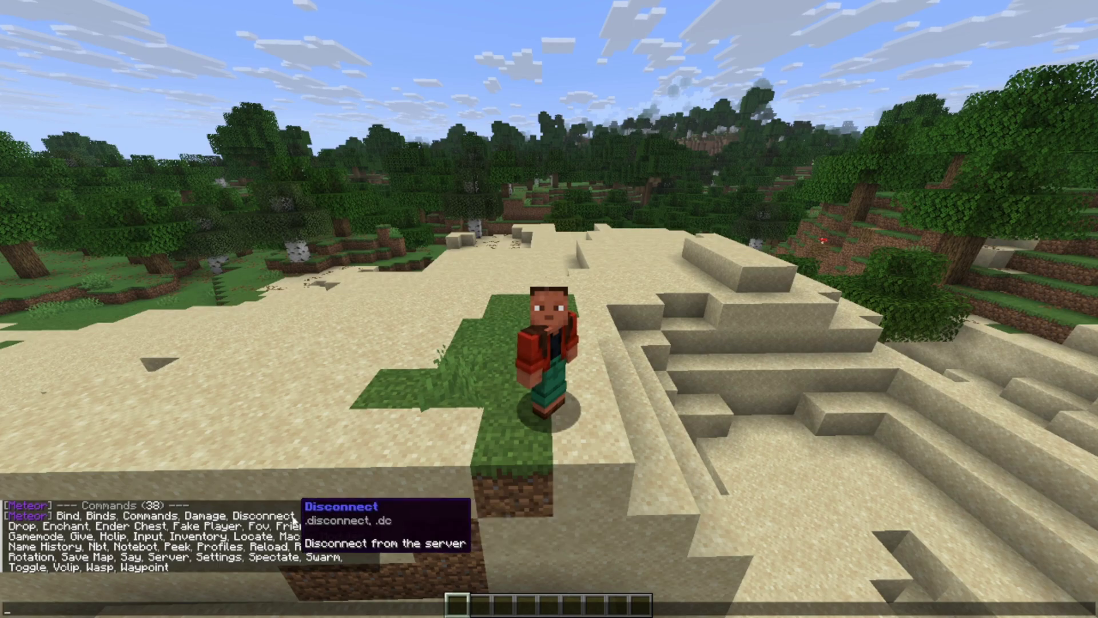
# - Enter .bind in the chat, browse the suggested module names and leave the chat without sending
pyautogui.write('.bind')
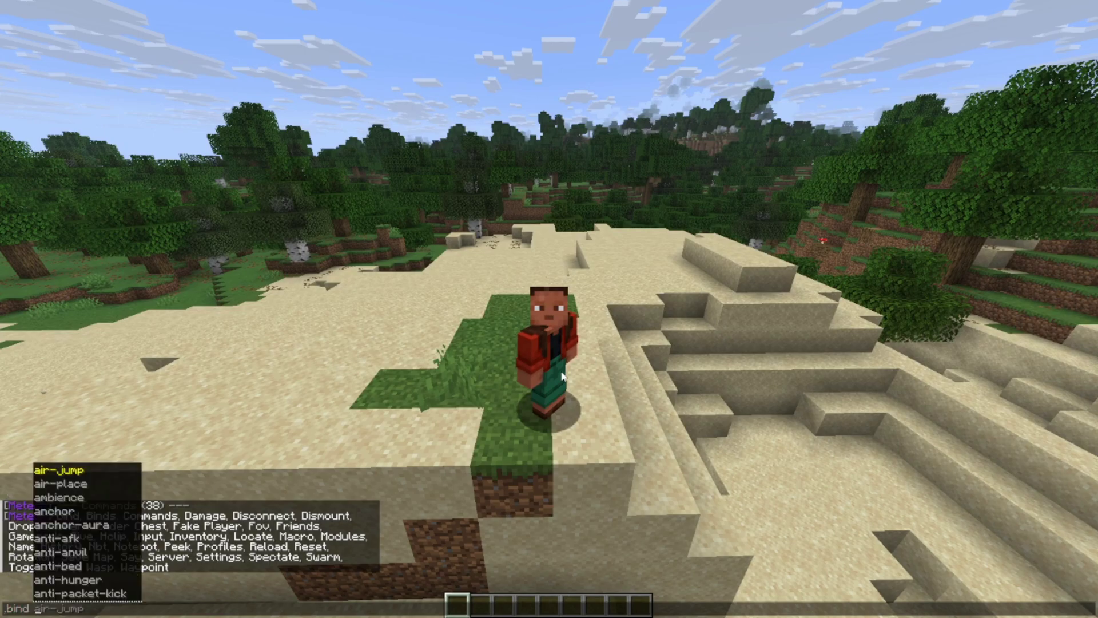
pyautogui.scroll(-1, 45, 541)
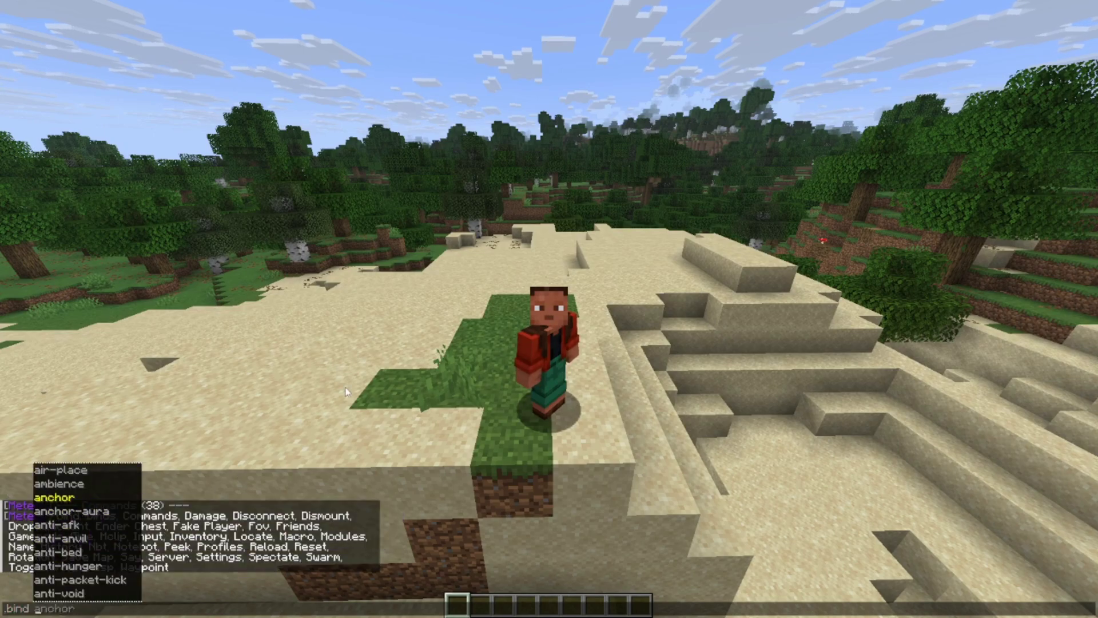
pyautogui.press('Escape')
pyautogui.press('Escape')
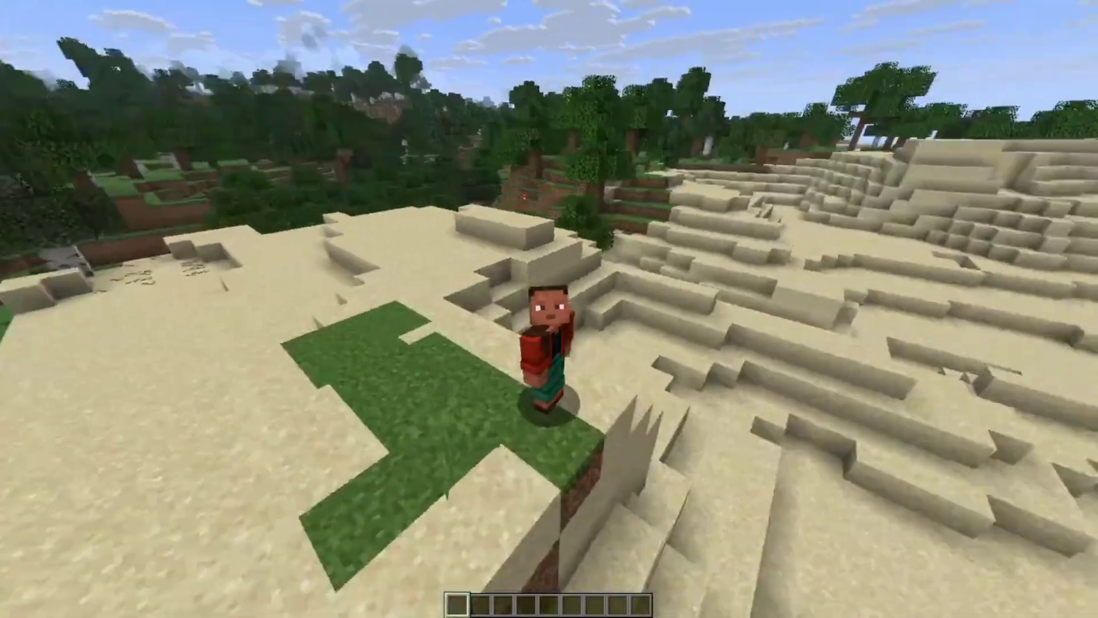
# - Walk the character forward across the grass patch on the sand
pyautogui.press('w')
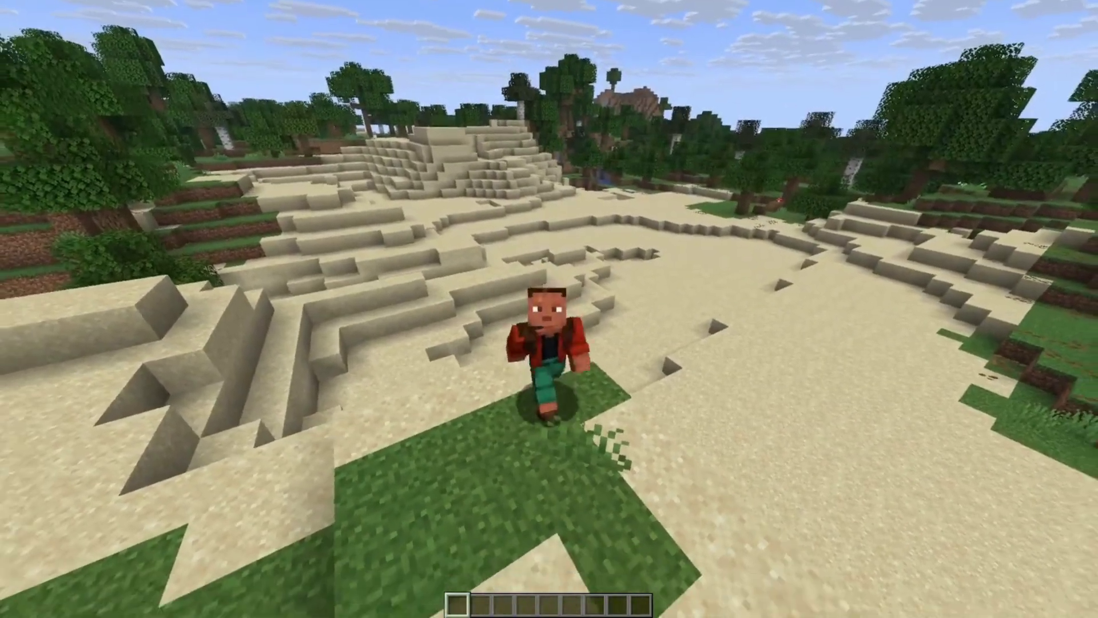